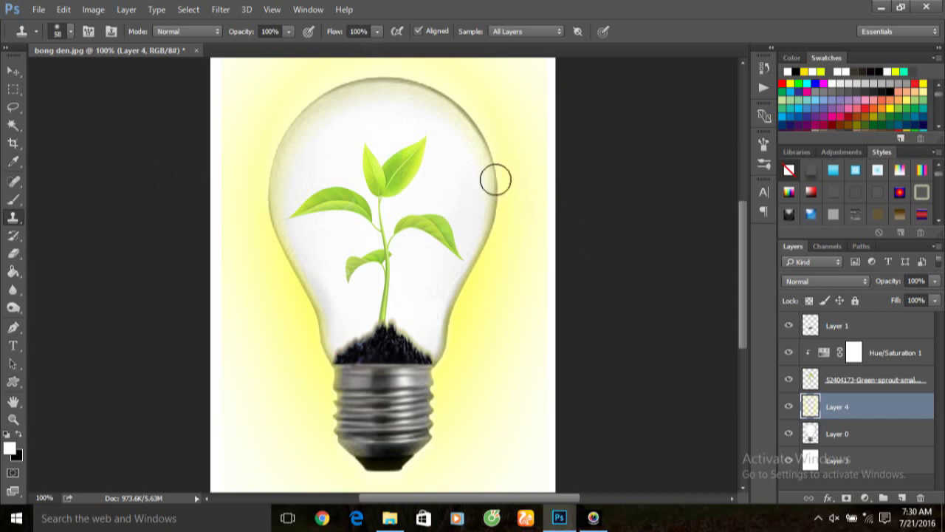
- Open the 'light' bulb photo from the ptdssss folder on the Desktop
left_click(49, 12)
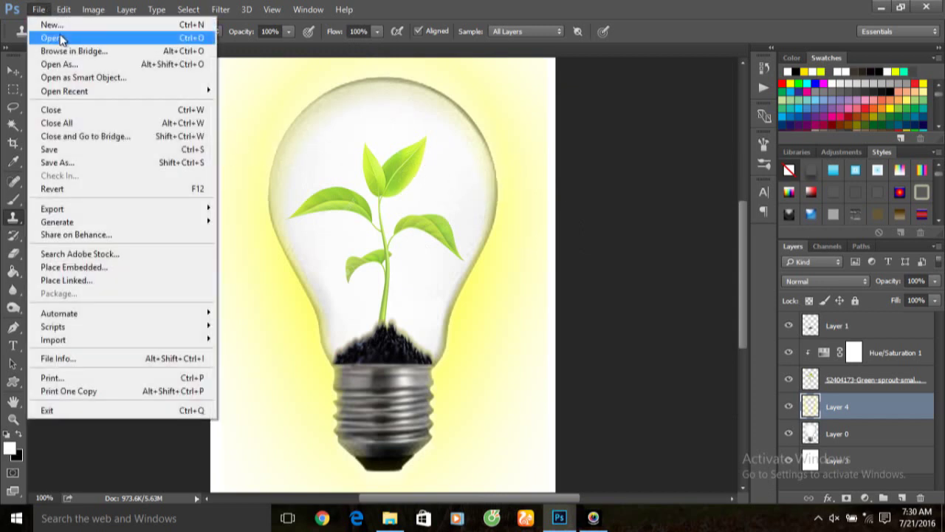
left_click(62, 39)
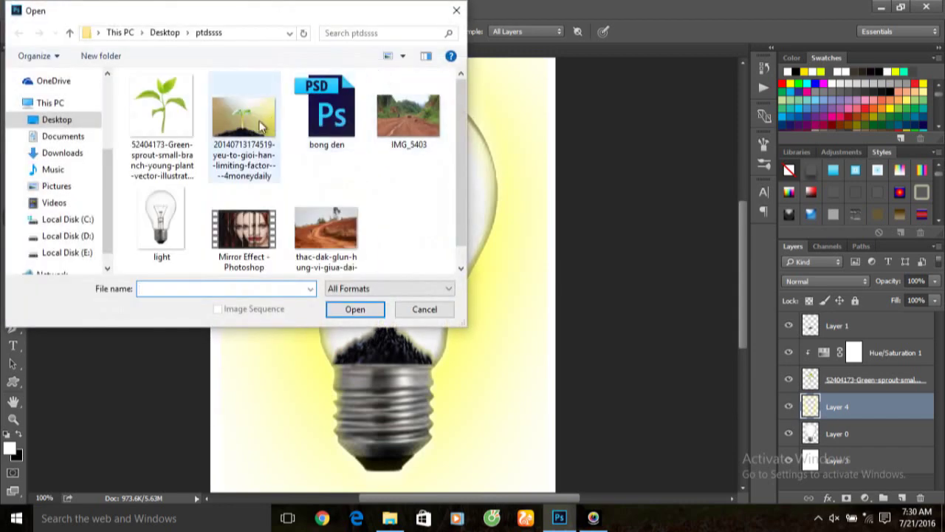
left_click(161, 225)
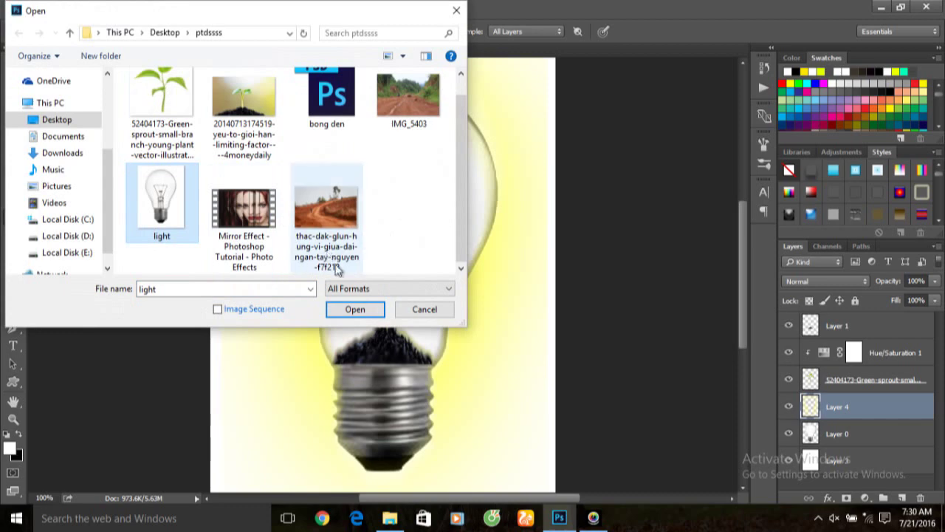
left_click(355, 311)
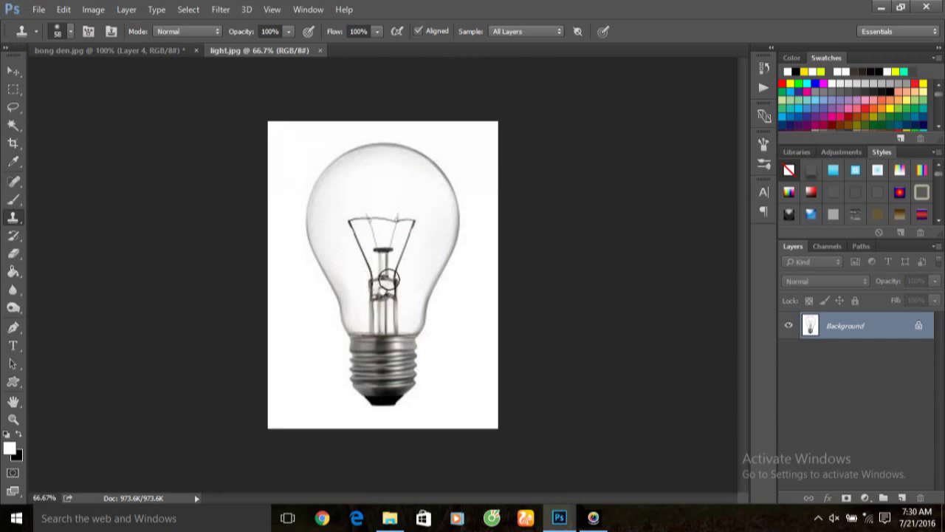
- Duplicate the bulb photo to Layer 1 and clean up the Background layer
key("ctrl+j")
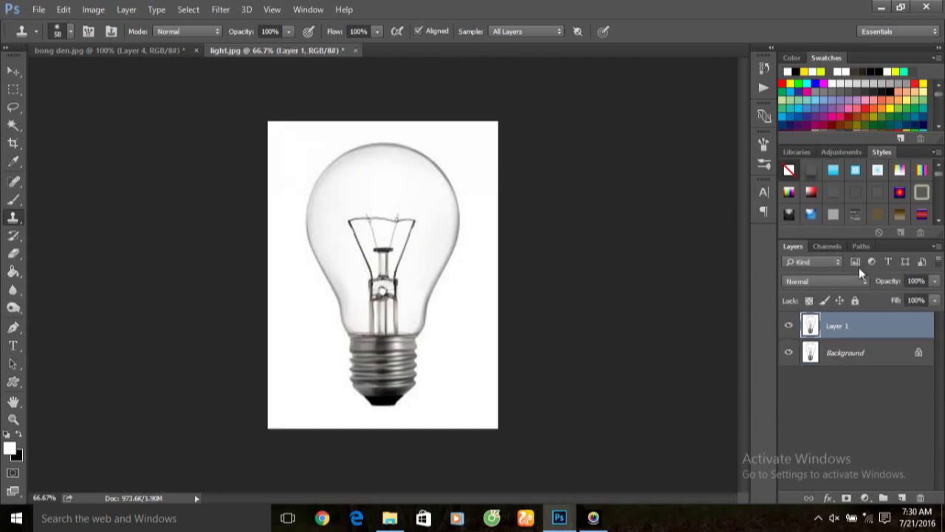
left_click(876, 356)
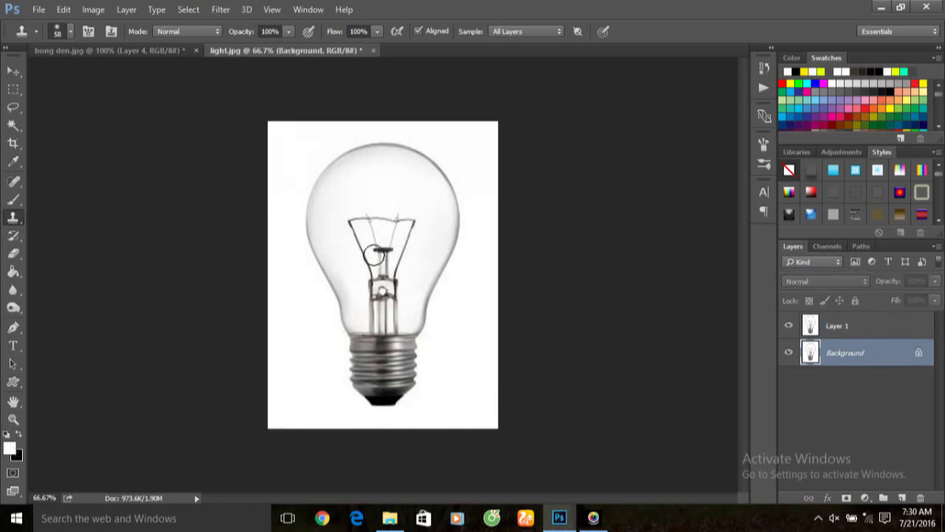
left_click(374, 255, "alt")
left_click(374, 255, "alt")
left_click(788, 326)
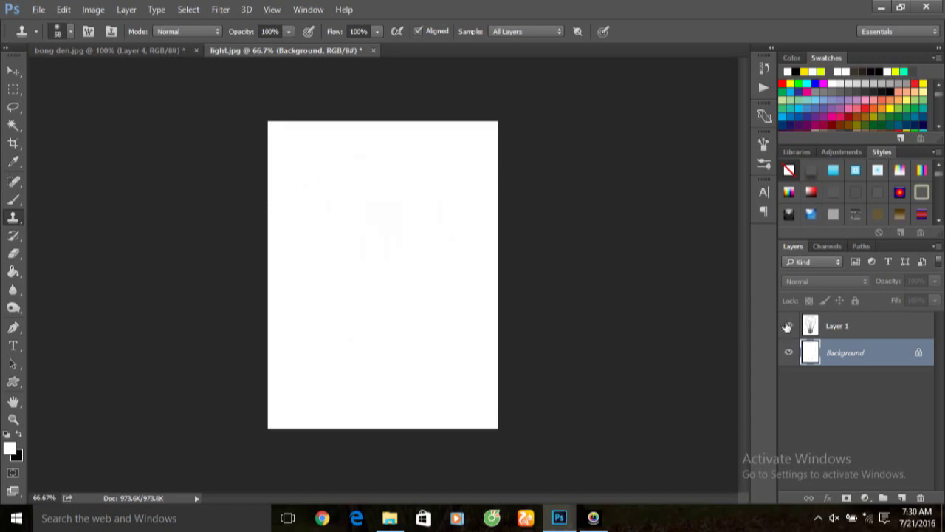
left_click(788, 326)
left_click(841, 329)
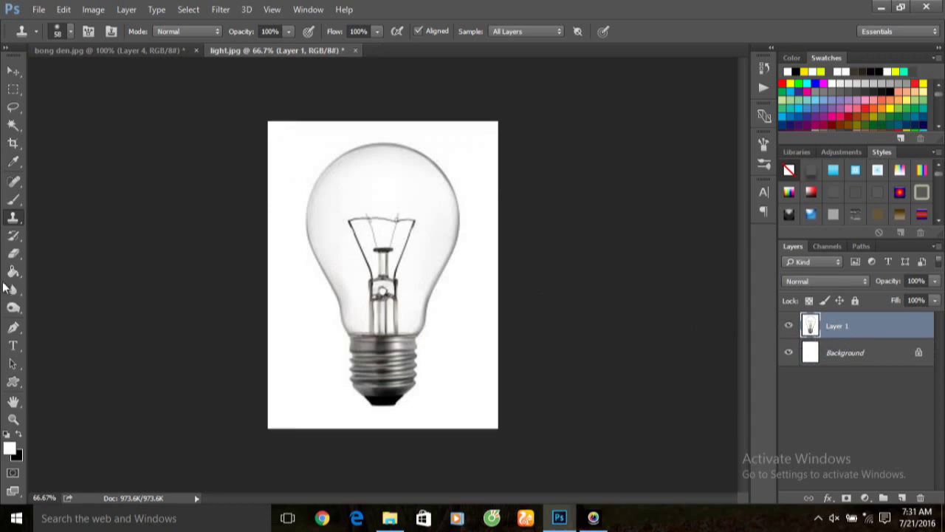
- Remove the white surroundings from Layer 1 using the Magic Wand, then deselect
left_click(13, 125)
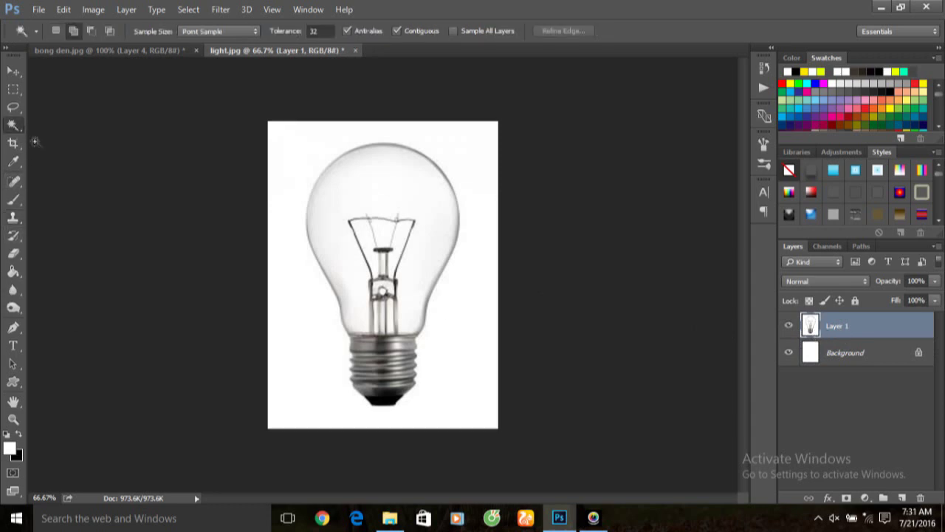
left_click(287, 200)
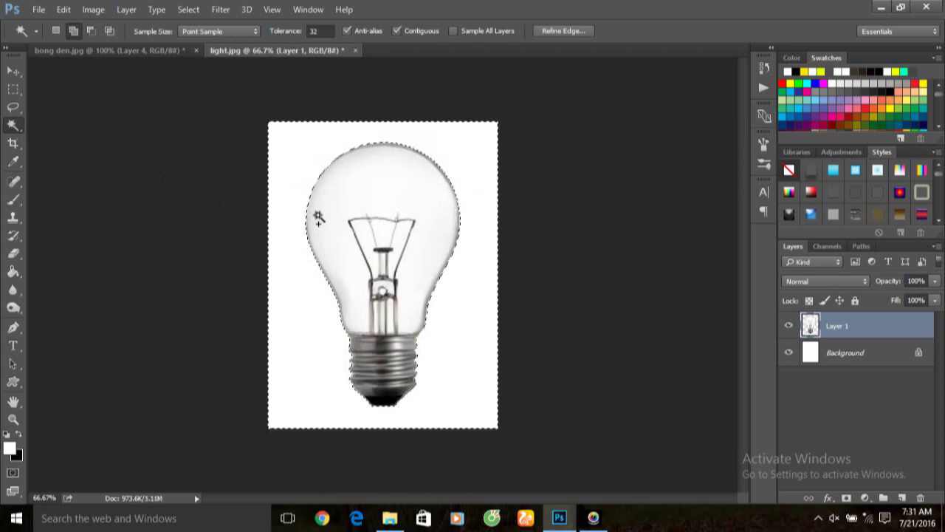
left_click(186, 10)
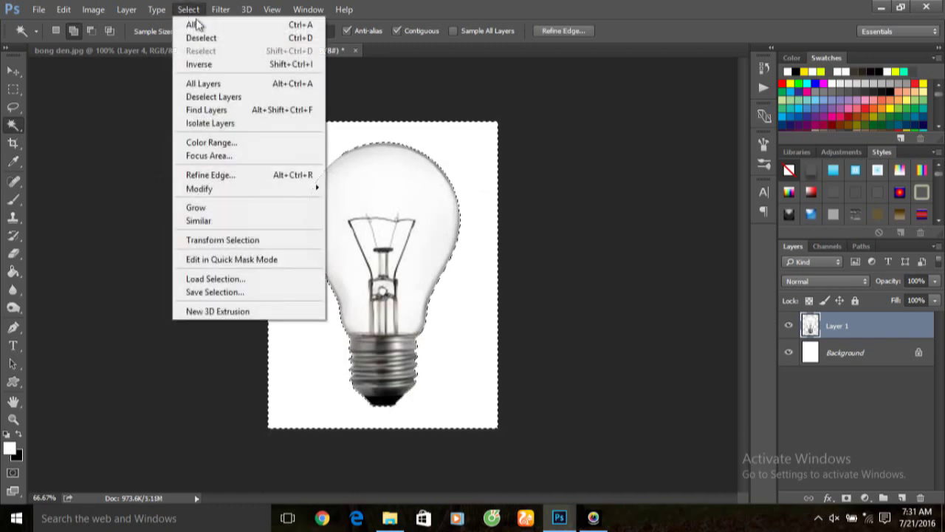
left_click(213, 37)
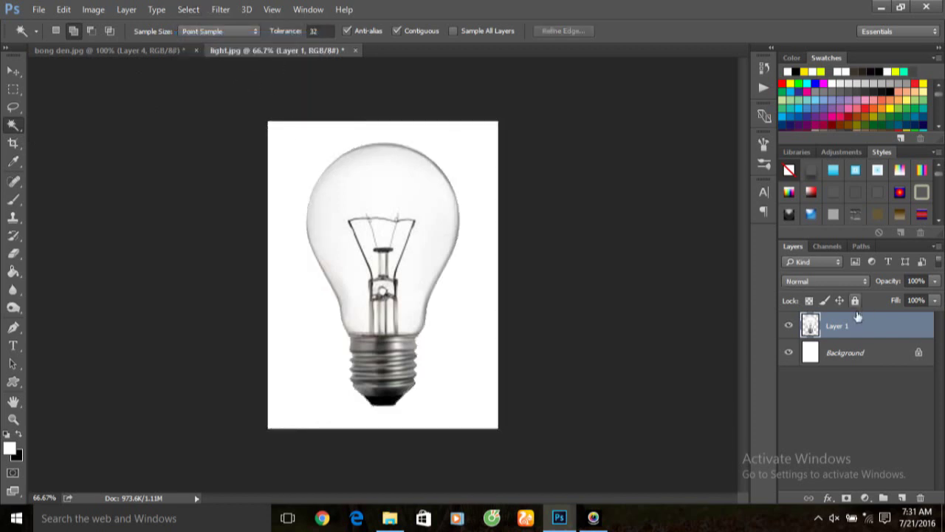
left_click(788, 354)
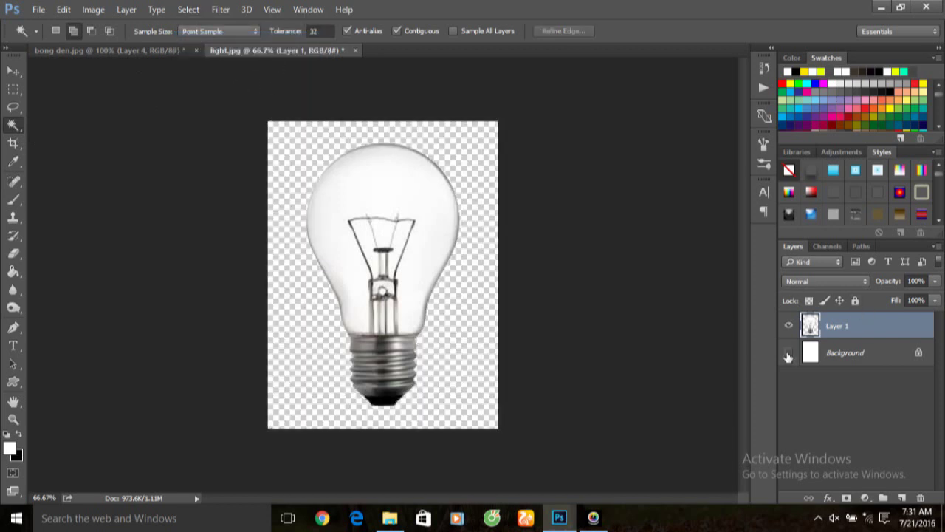
left_click(788, 354)
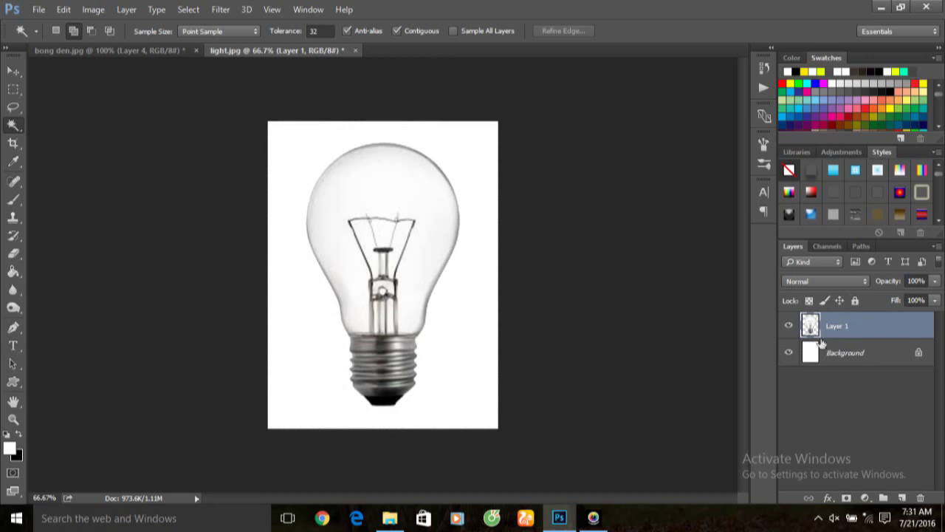
left_click(14, 107)
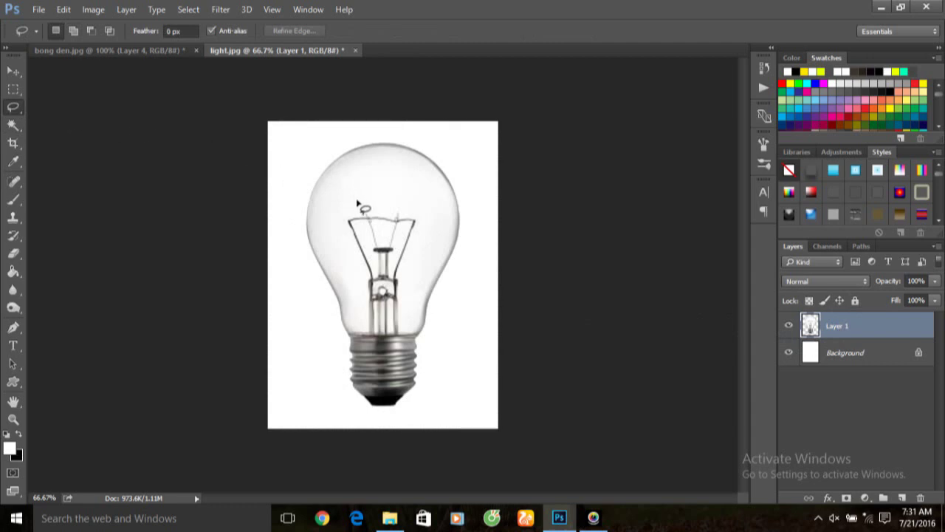
- Lasso the filament and supports and Content-Aware fill them at Normal, 100% opacity
mouse_move(356, 206)
left_mouse_down()
mouse_move(358, 294)
mouse_move(366, 319)
mouse_move(388, 334)
mouse_move(408, 322)
mouse_move(406, 288)
mouse_move(425, 222)
mouse_move(356, 206)
left_mouse_up()
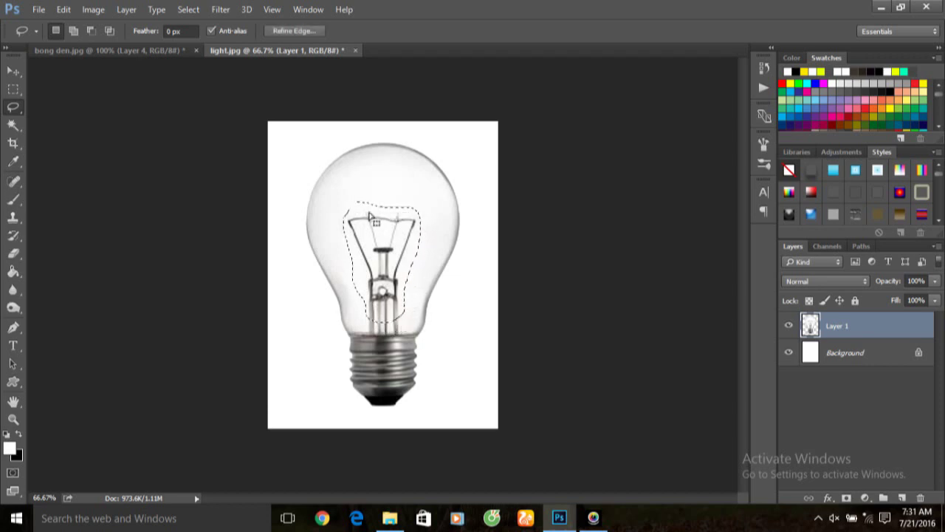
right_click(391, 251)
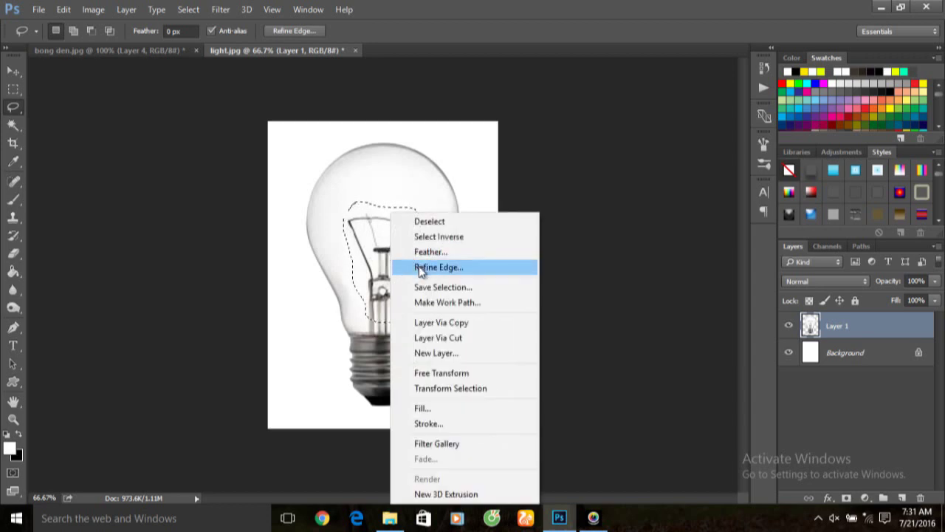
left_click(447, 411)
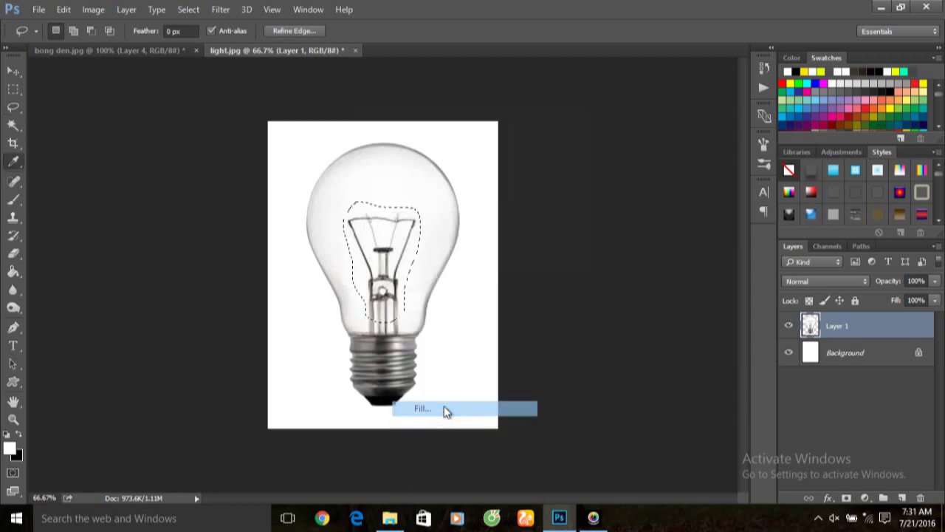
left_click(497, 142)
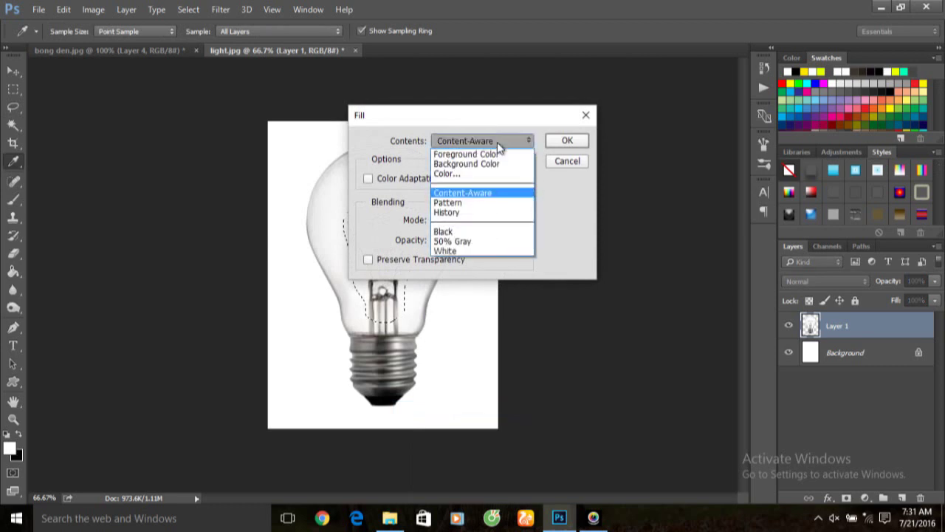
left_click(484, 195)
left_click(473, 221)
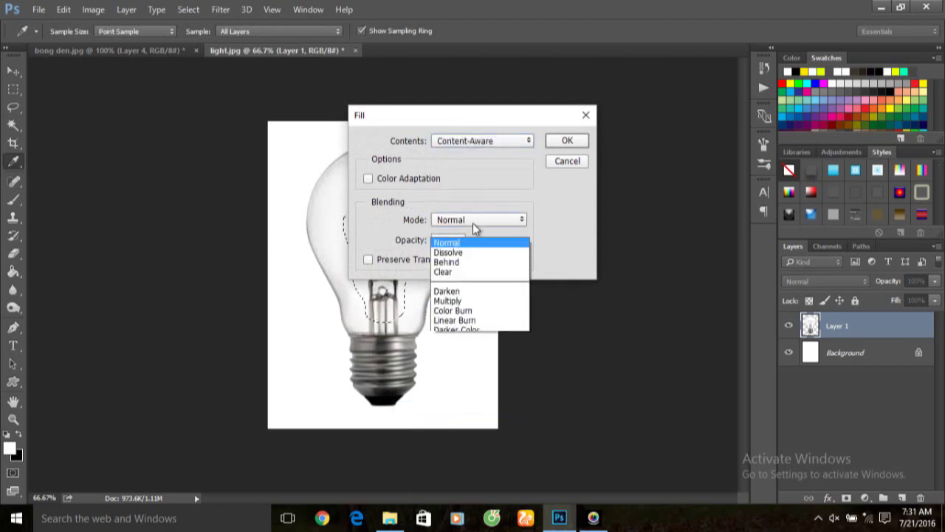
left_click(470, 11)
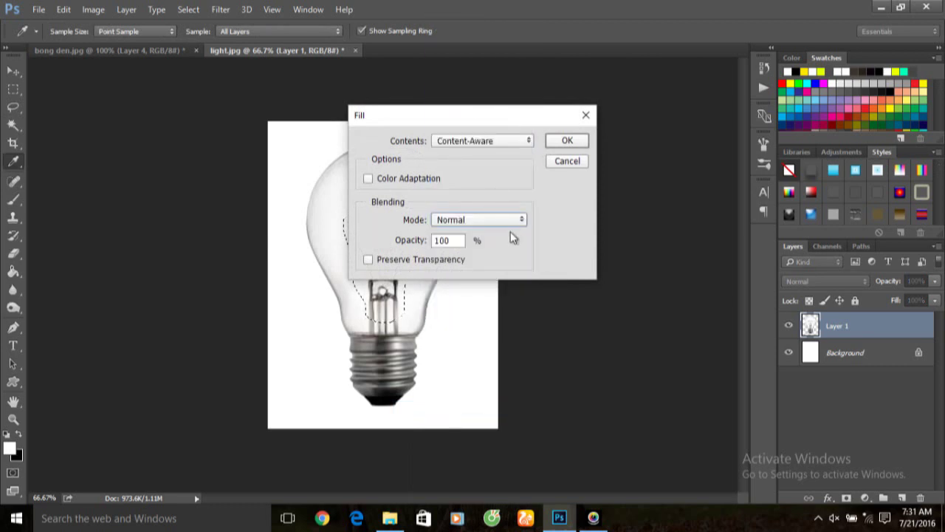
double_click(456, 240)
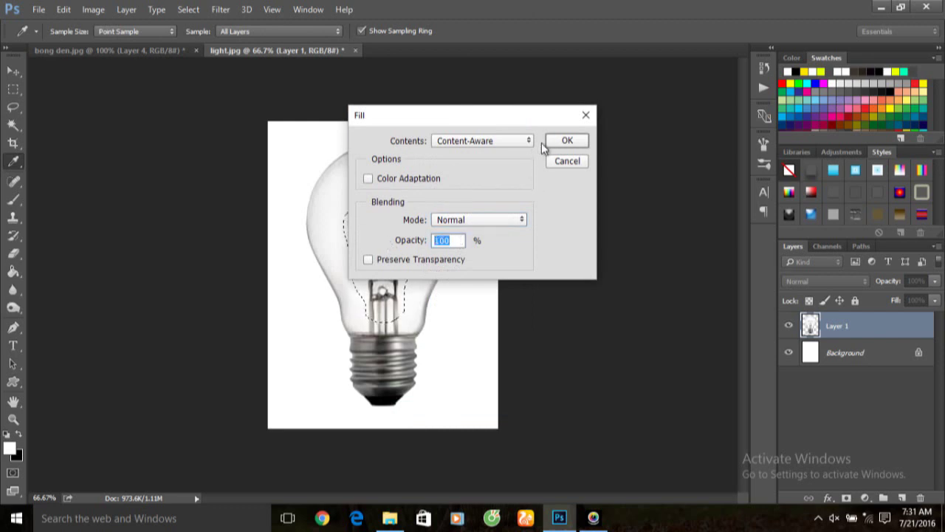
left_click(564, 139)
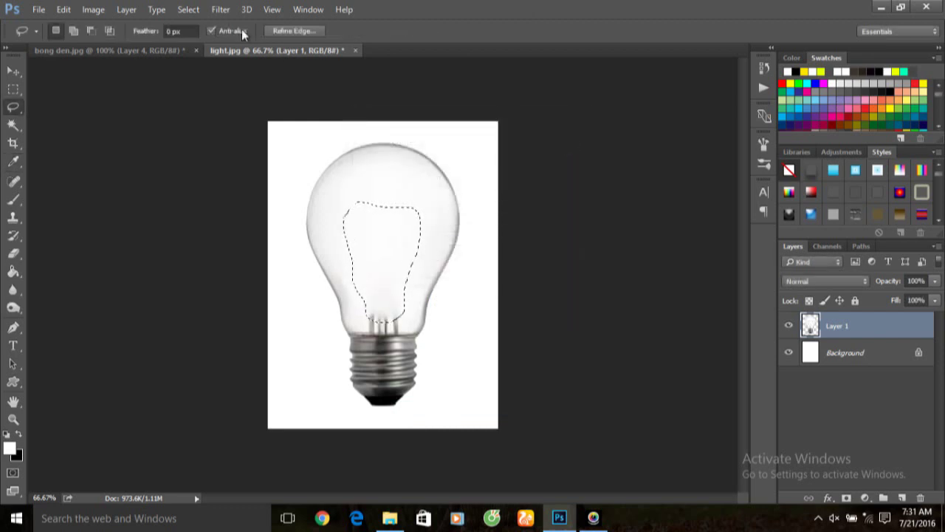
- Deselect the filled area around the filament
left_click(189, 9)
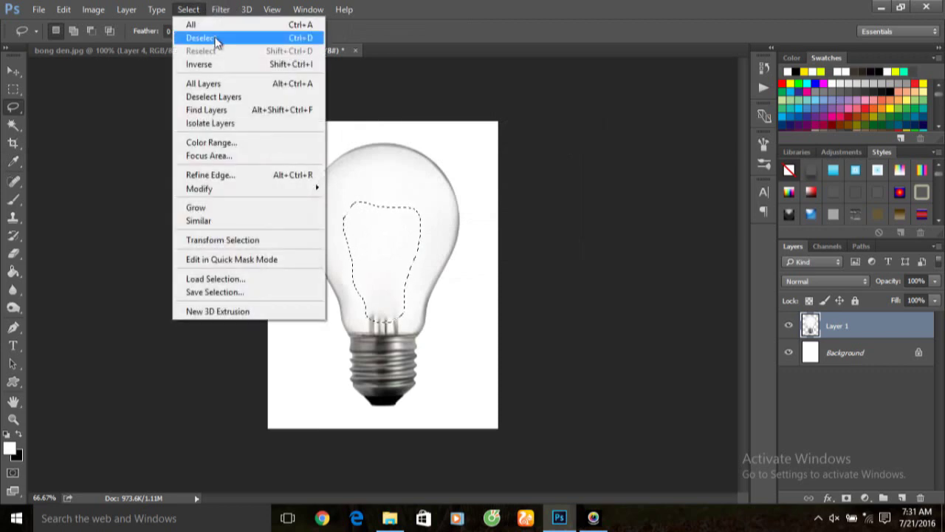
left_click(216, 39)
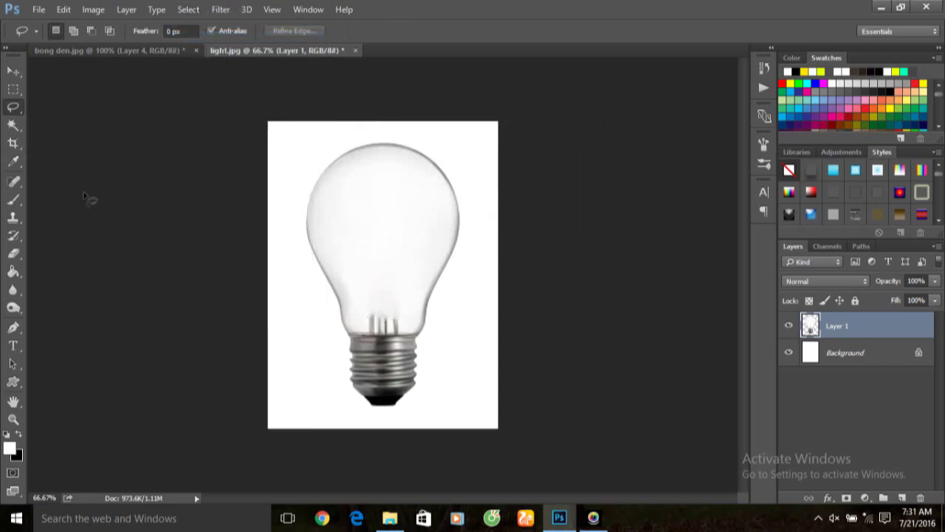
left_click(21, 216)
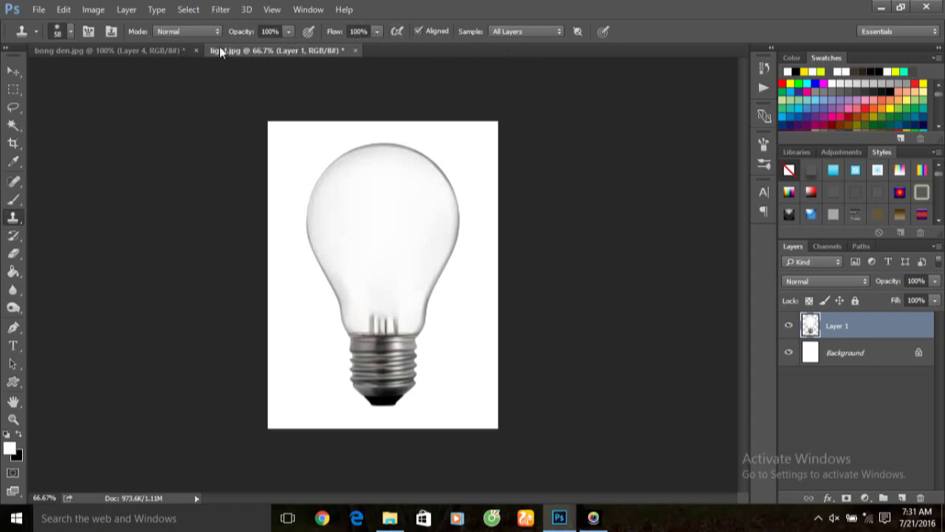
- Clone clean glass over the leftover wire stubs in the bulb neck
left_click(373, 257, "alt")
left_click_drag(371, 308, 388, 322)
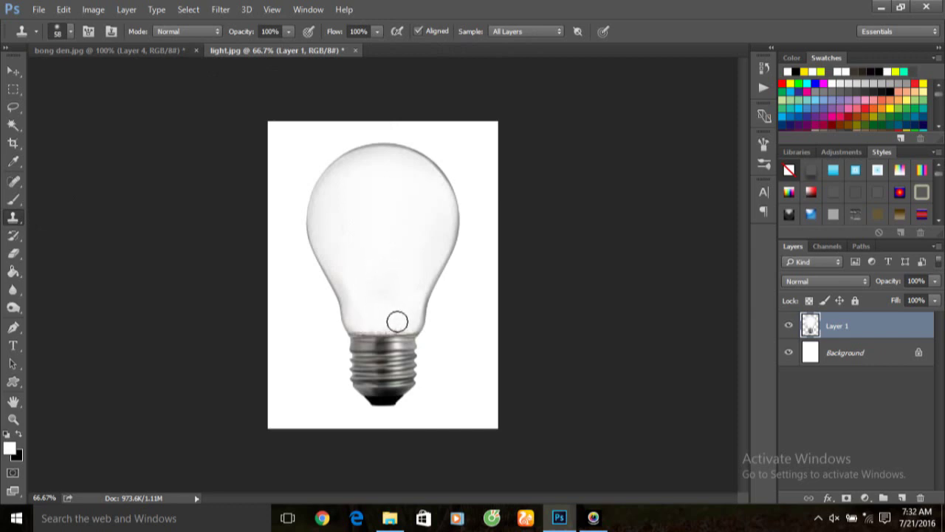
left_click_drag(387, 322, 385, 317)
left_click(38, 10)
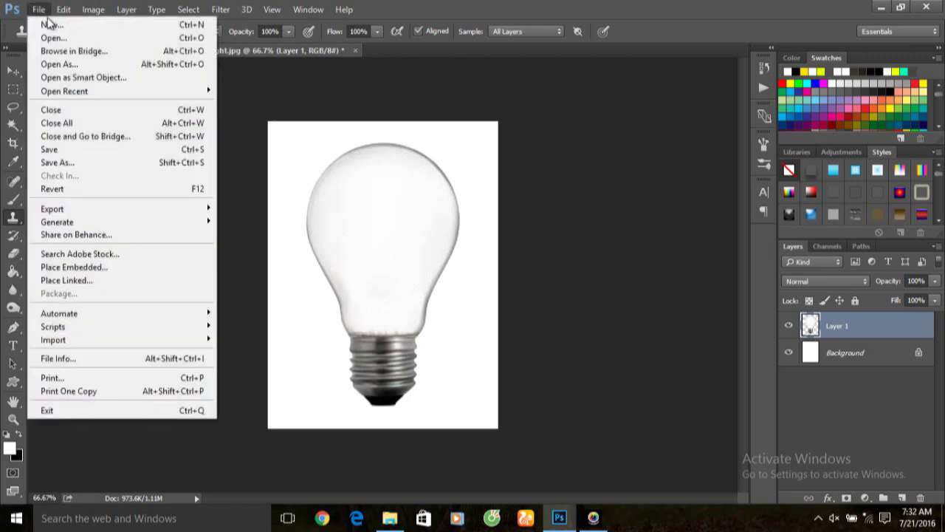
- Place the 2014...4moneydaily seedling-in-soil photo as a linked layer over the bulb
left_click(98, 280)
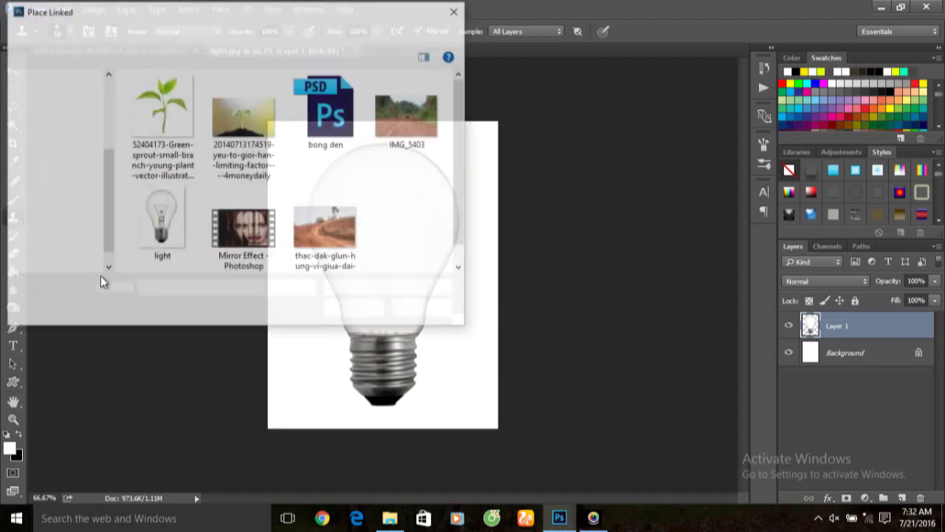
left_click(238, 153)
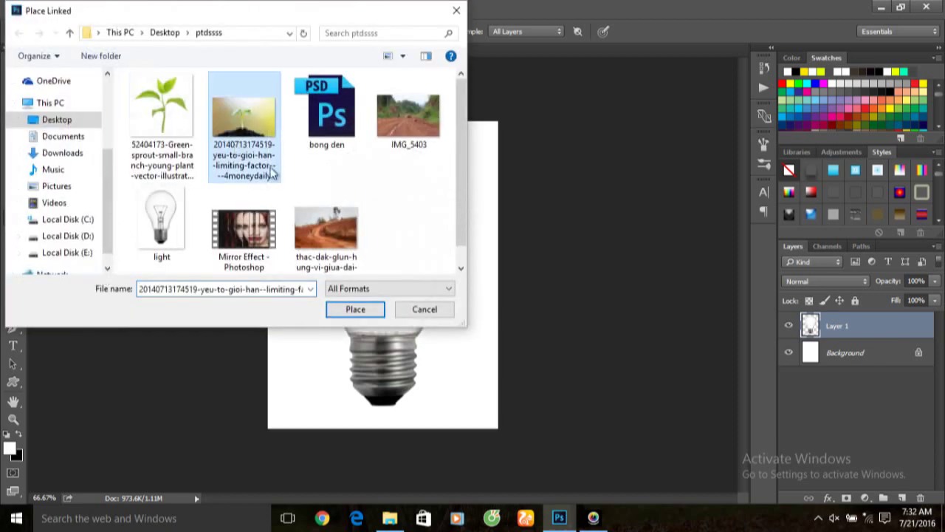
left_click(371, 311)
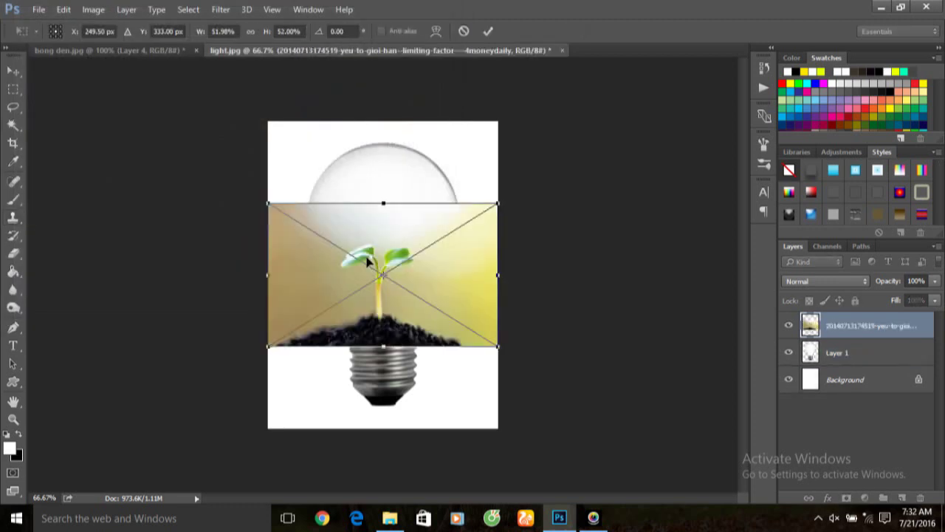
left_click(13, 70)
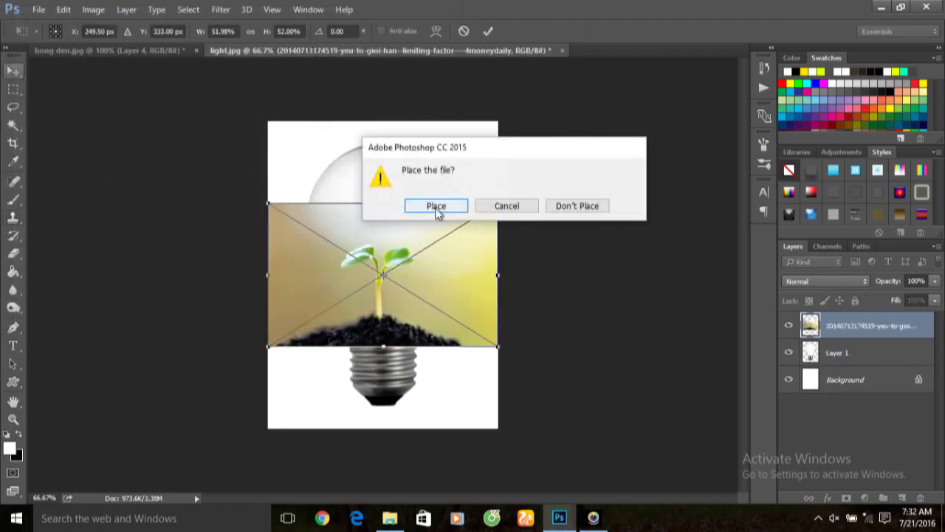
left_click(437, 206)
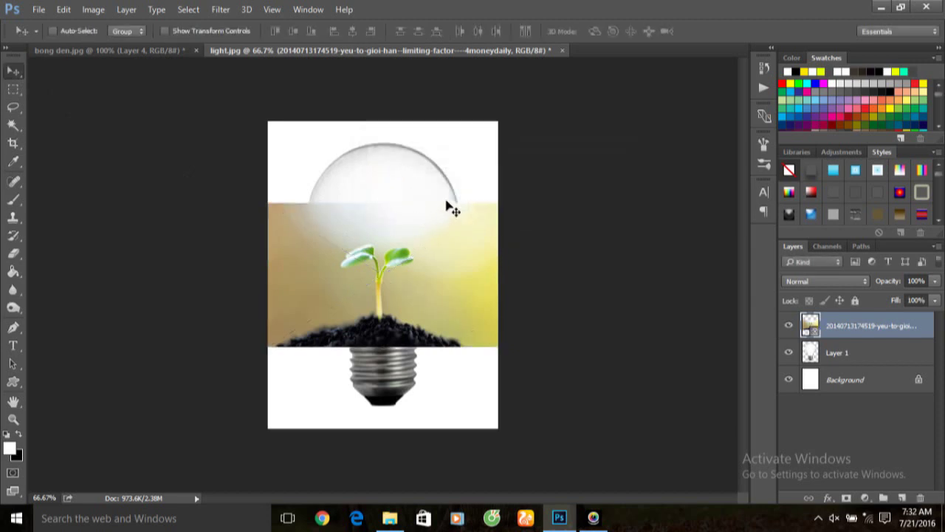
- Select the seedling photo's soil with the Quick Selection tool
left_click(20, 126)
right_click(19, 127)
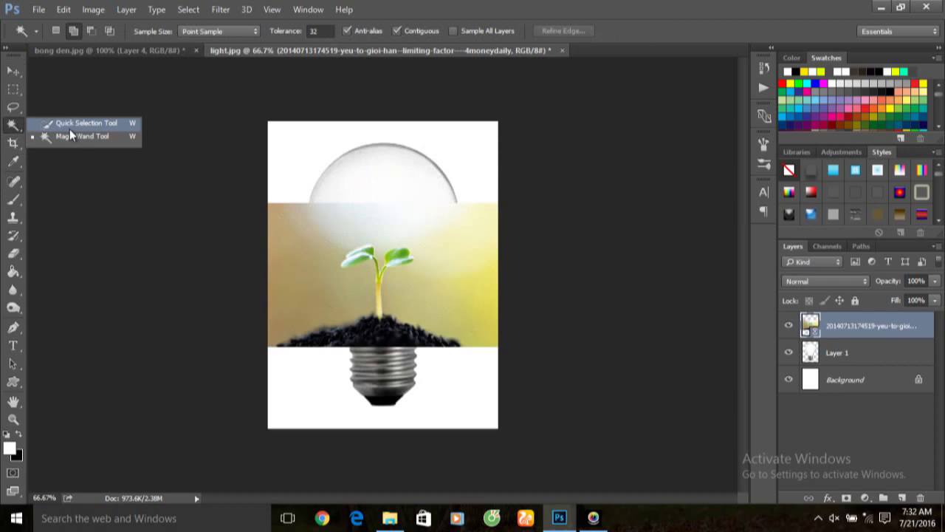
left_click(69, 127)
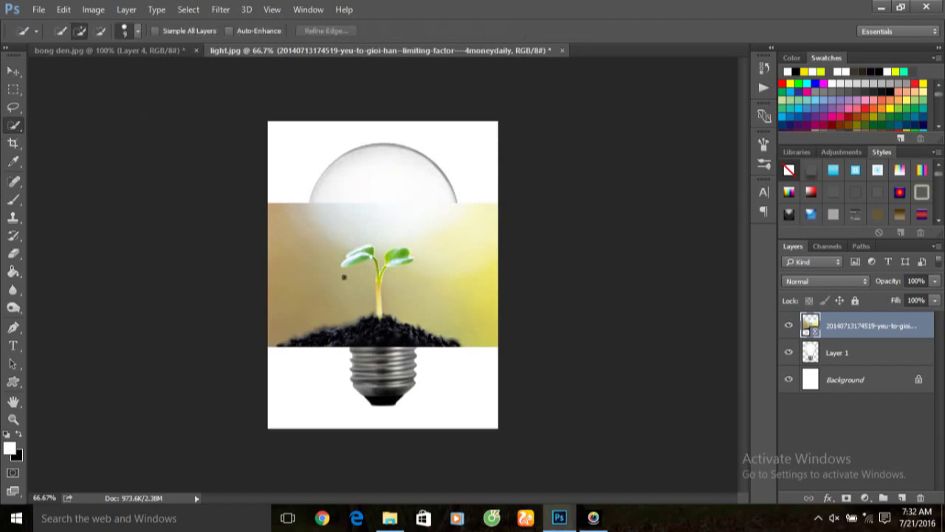
left_click_drag(355, 341, 333, 340)
left_click_drag(441, 345, 443, 344)
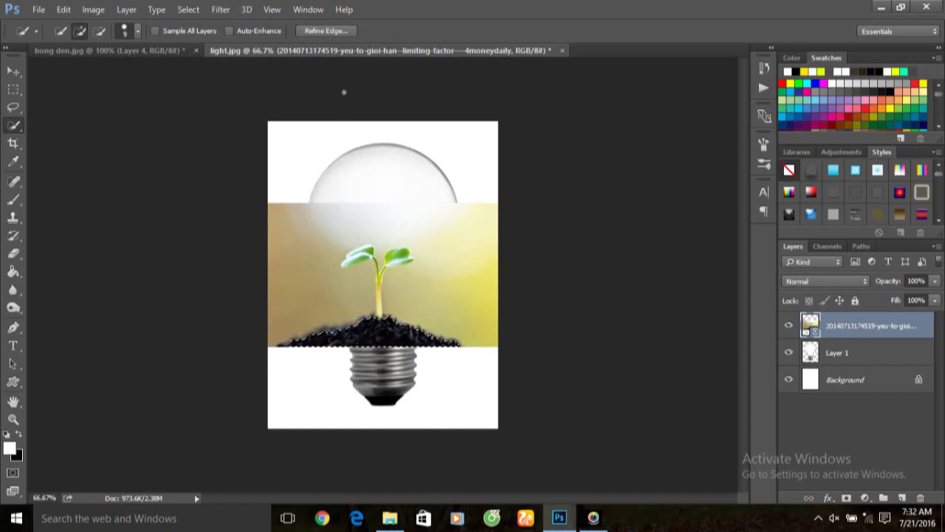
- Refine the soil selection with Feather 5.0 px and Shift Edge +35, output to Selection
left_click(315, 33)
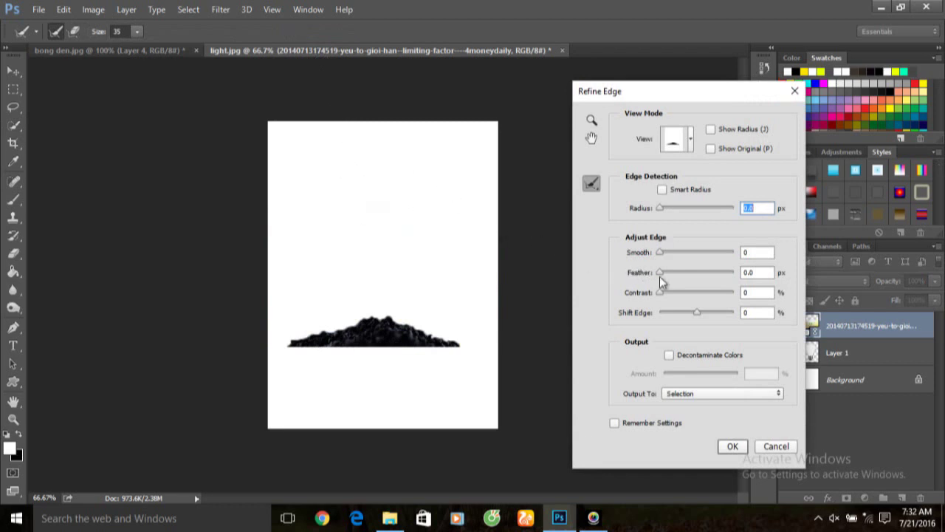
left_click_drag(662, 276, 674, 283)
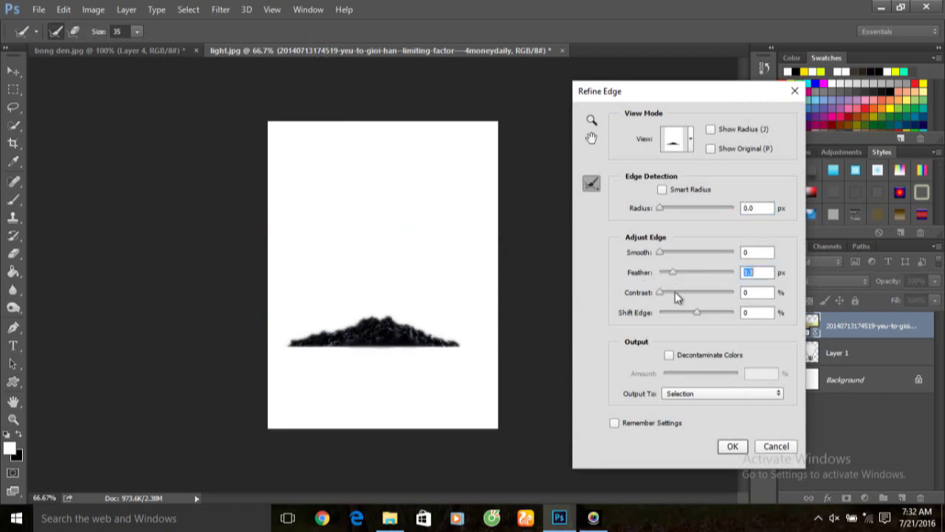
left_click_drag(699, 315, 709, 318)
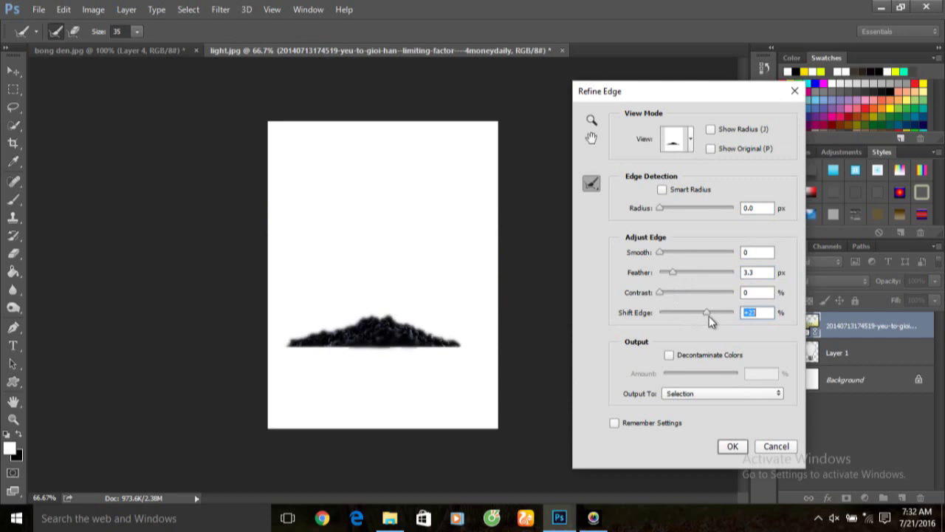
left_click_drag(673, 272, 682, 276)
left_click_drag(723, 318, 715, 314)
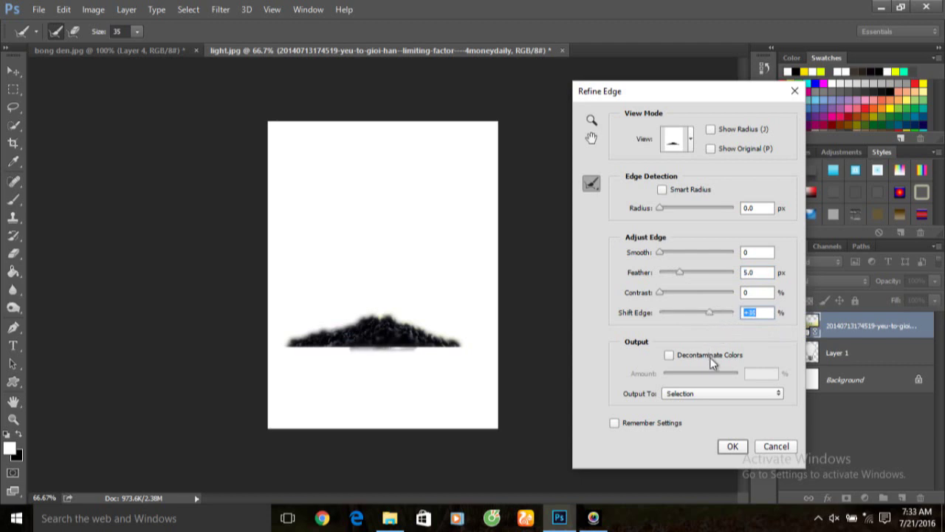
left_click(765, 207)
left_click(751, 254)
left_click(755, 291)
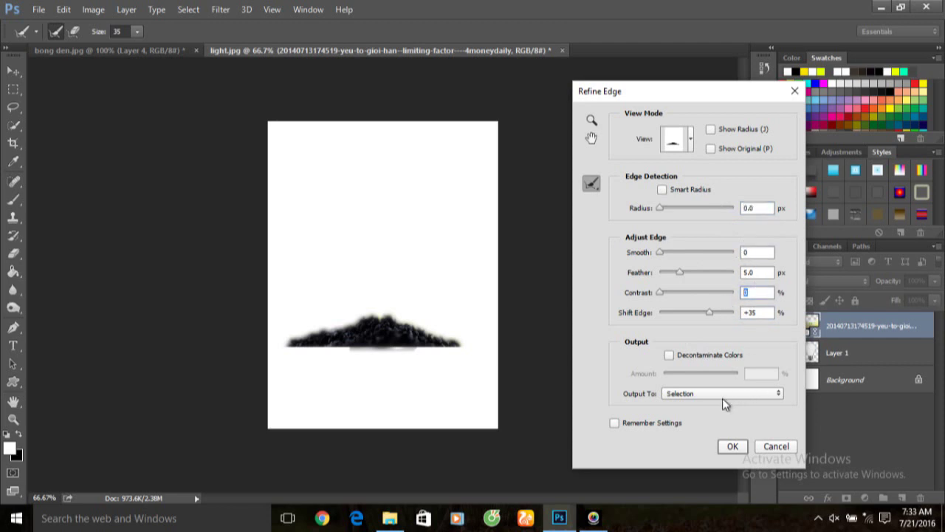
left_click(722, 399)
left_click(709, 406)
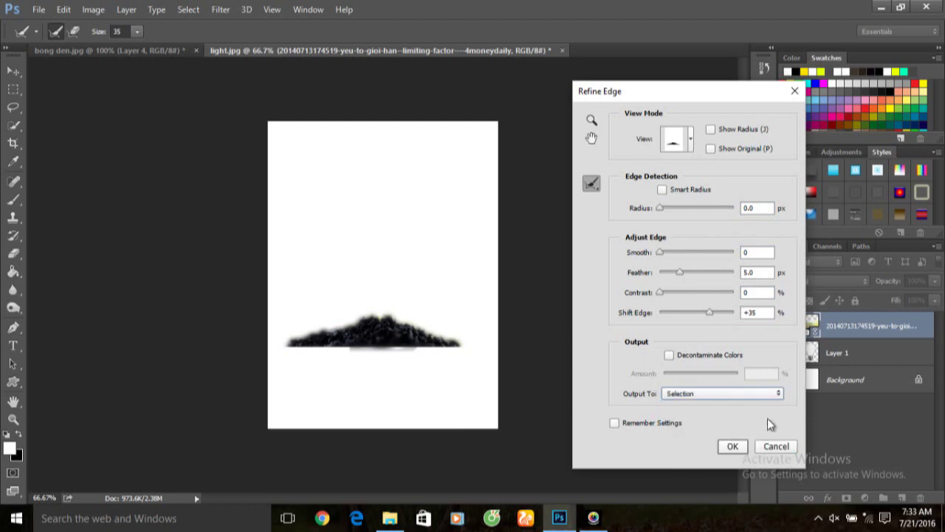
left_click(733, 446)
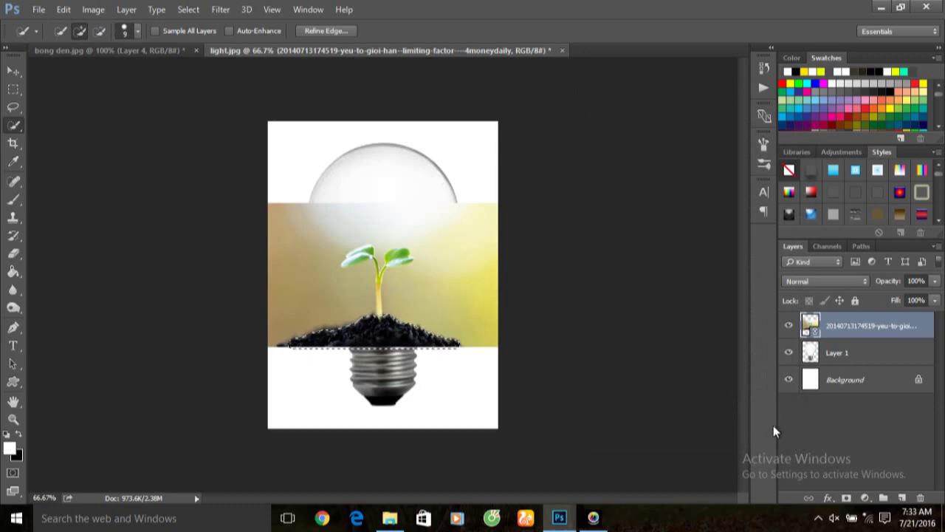
- Rasterize the seedling layer, invert the selection and delete everything but the soil
right_click(845, 329)
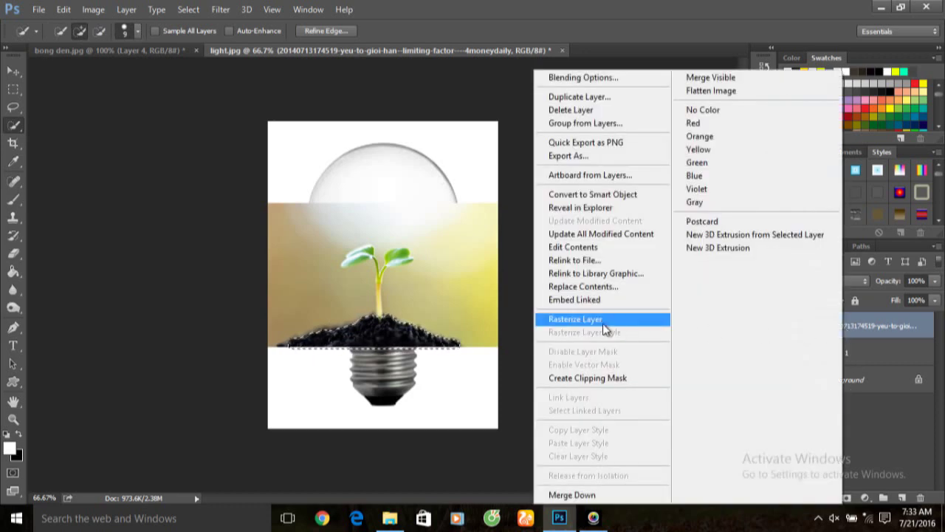
left_click(603, 323)
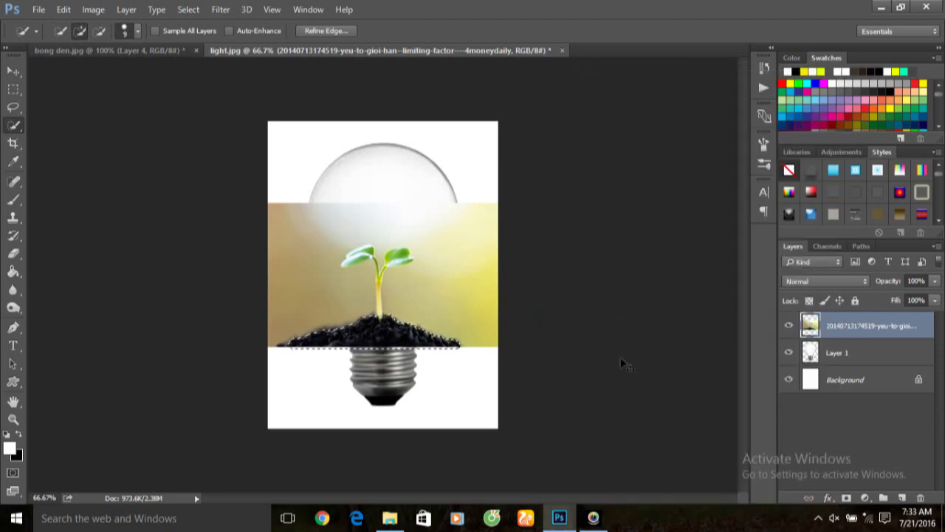
key("ctrl+shift+i")
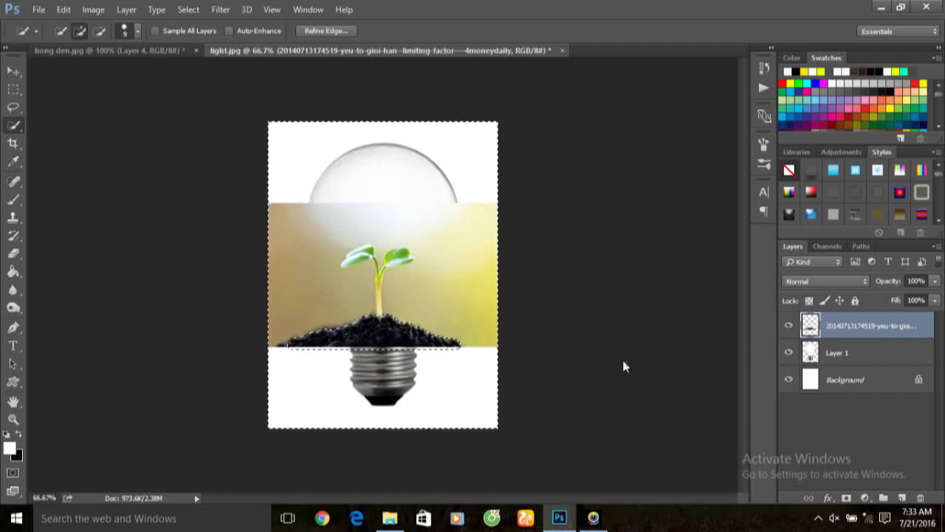
key("Delete")
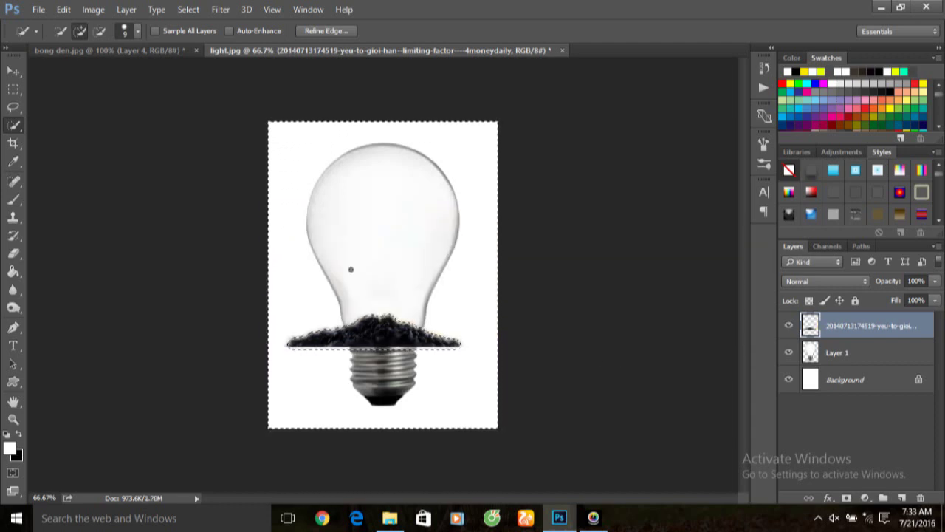
left_click(191, 10)
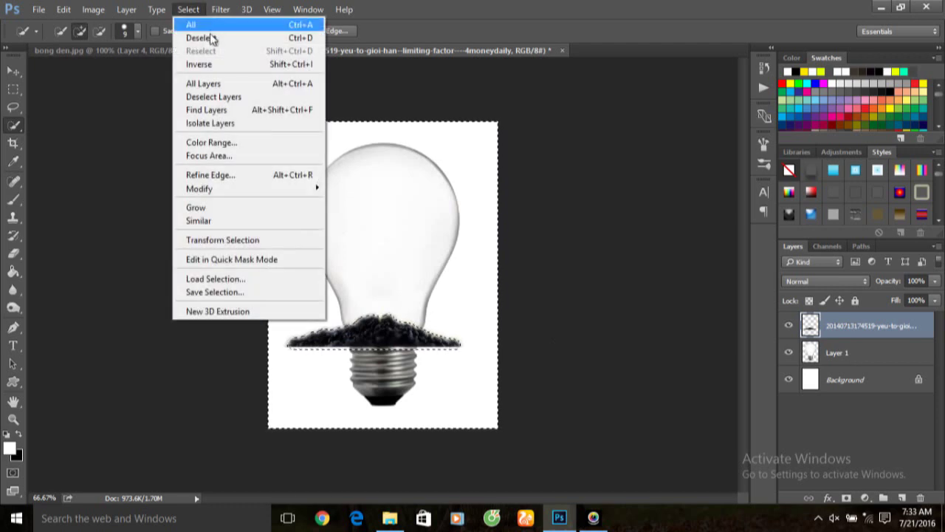
left_click(212, 38)
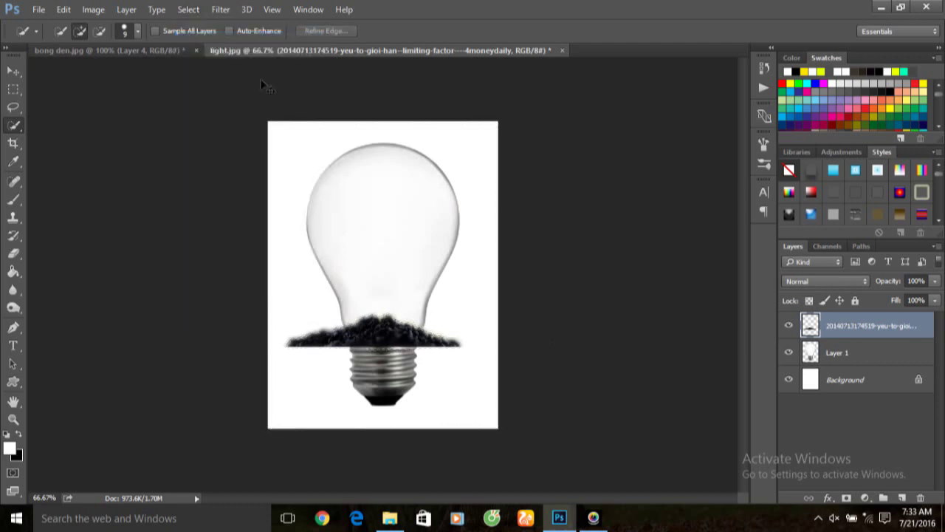
- Scale the soil to W 41.01%, H 84.81% and fit it into the bulb neck
key("ctrl+t")
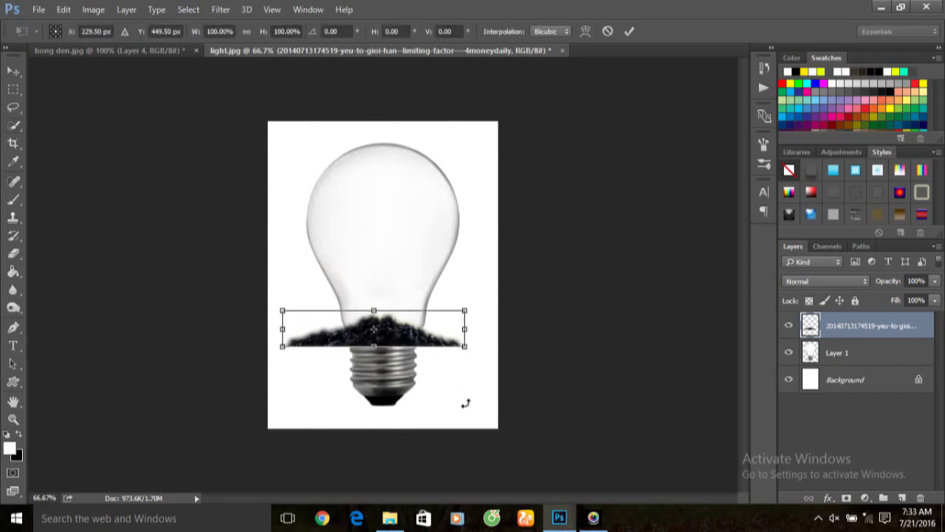
left_click_drag(466, 331, 395, 323)
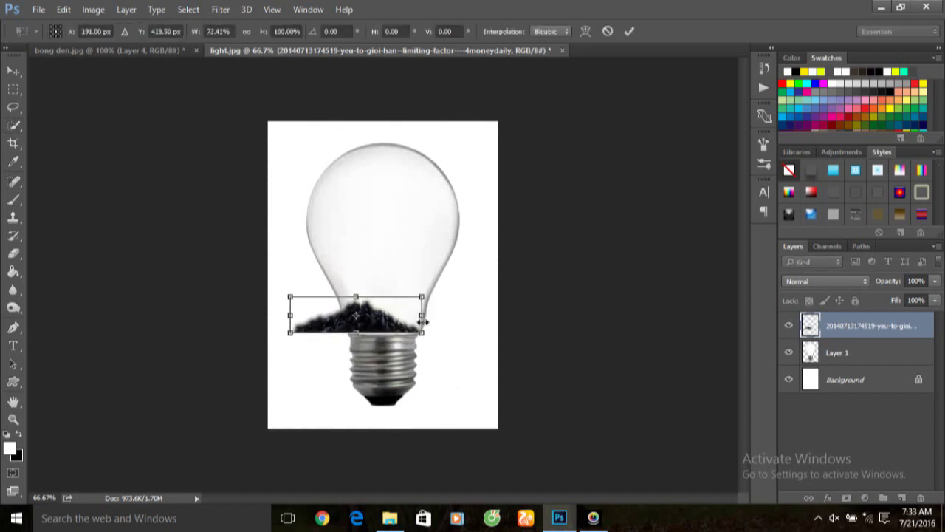
left_click_drag(290, 315, 347, 314)
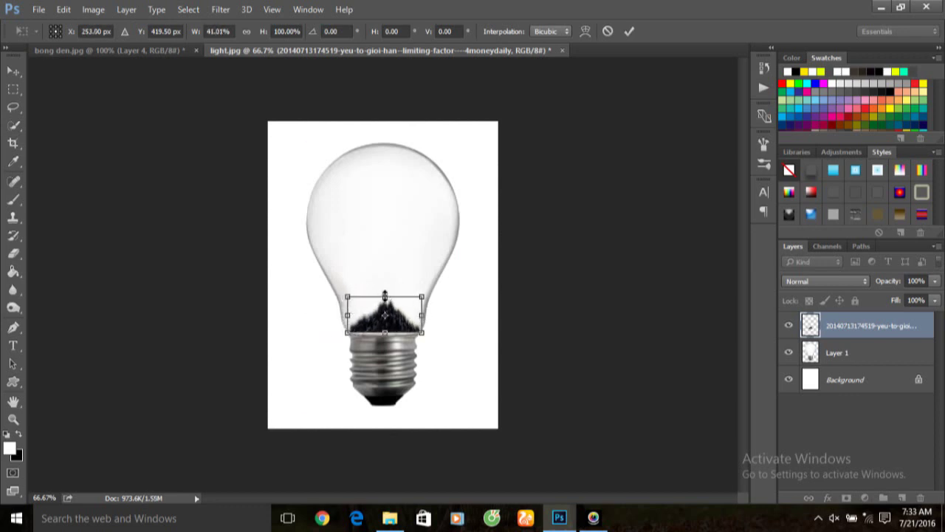
left_click_drag(384, 296, 384, 302)
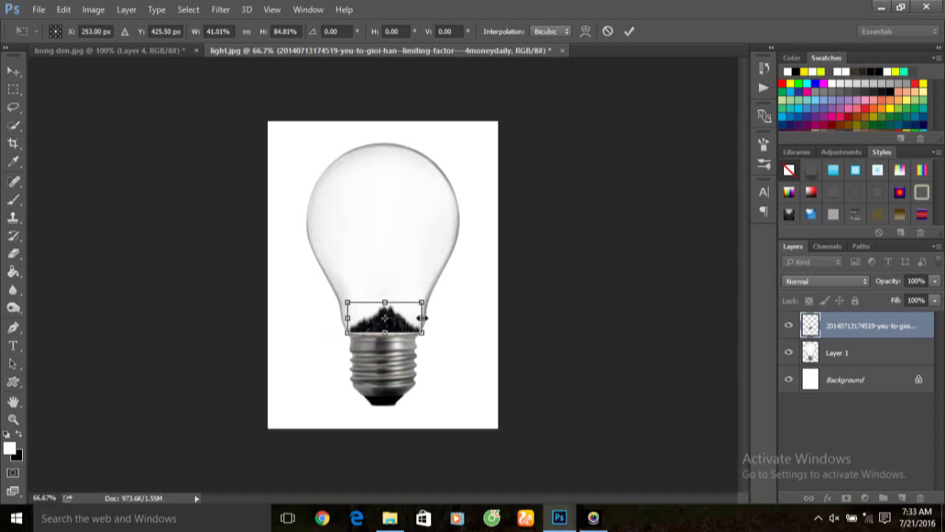
key("ctrl+plus")
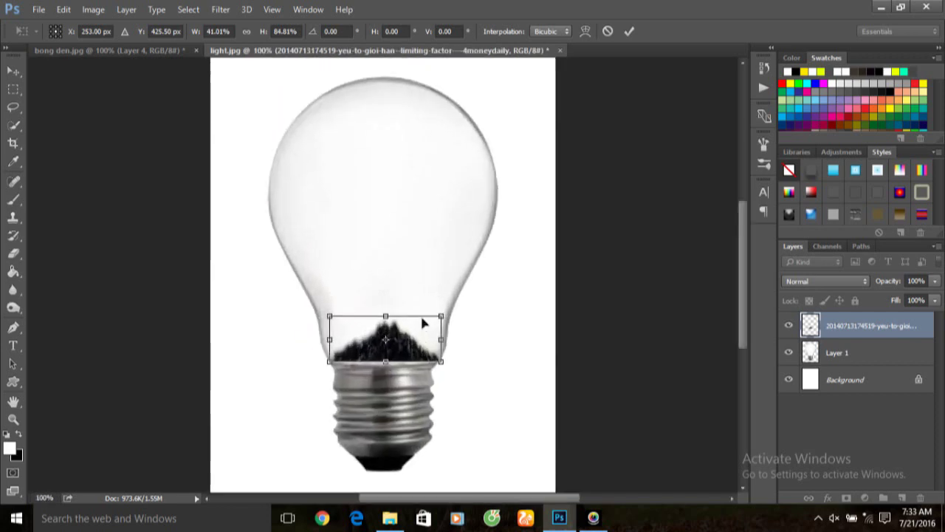
key("ctrl+plus")
scroll(422, 318, "down", 1)
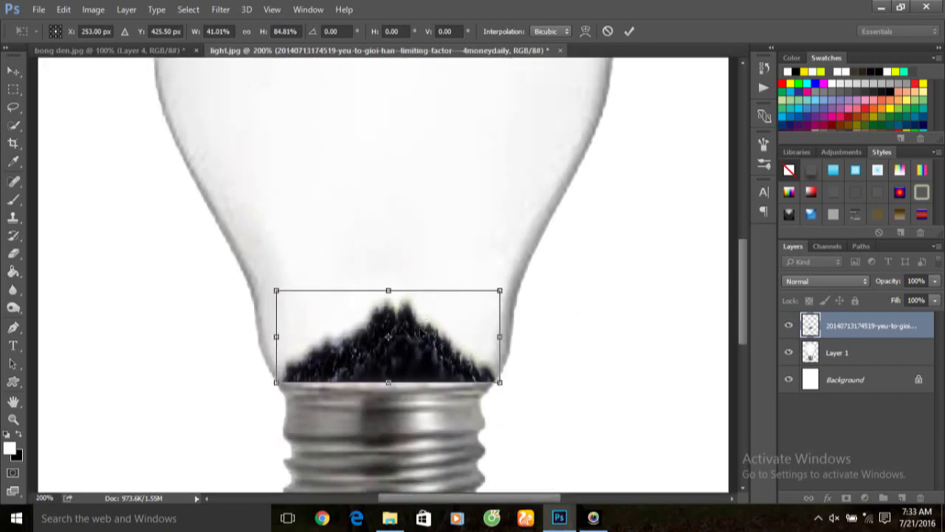
key("Return")
key("w")
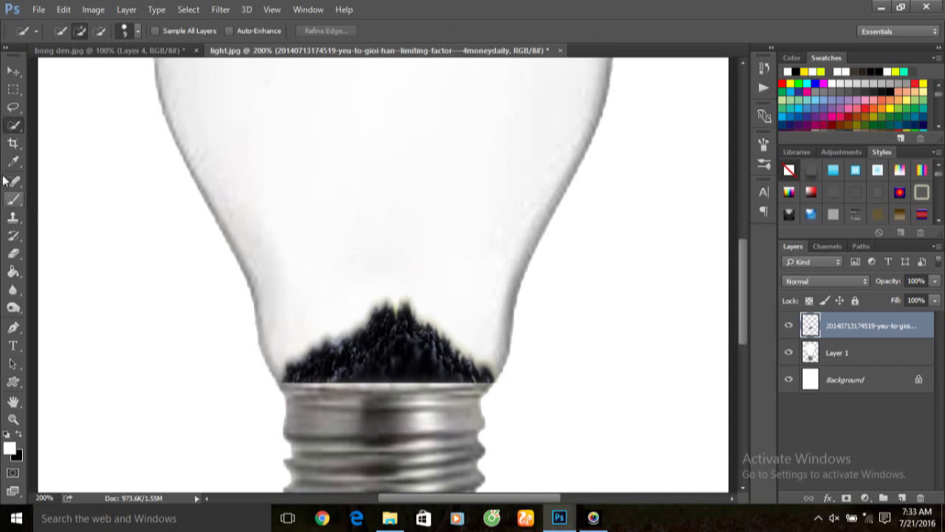
left_click(13, 71)
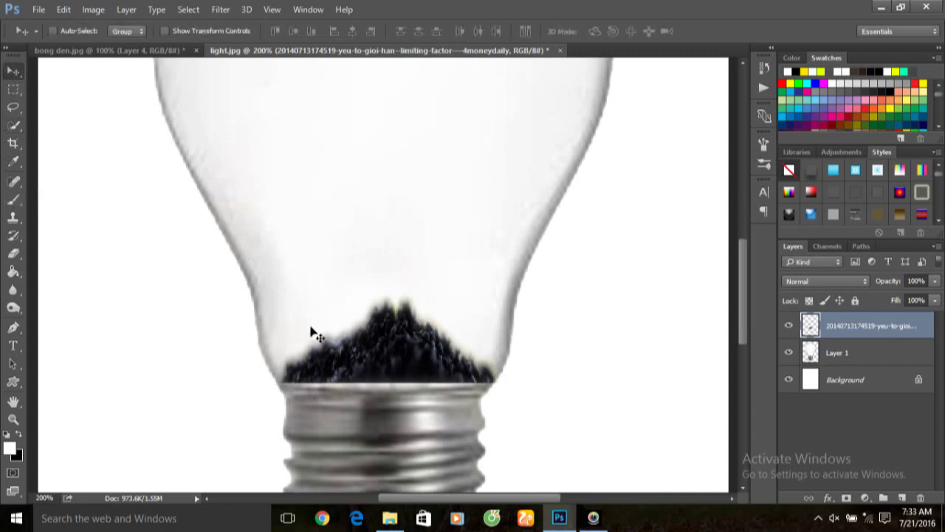
- Nudge the soil left and set up the Blur tool with a soft round brush
key("Left")
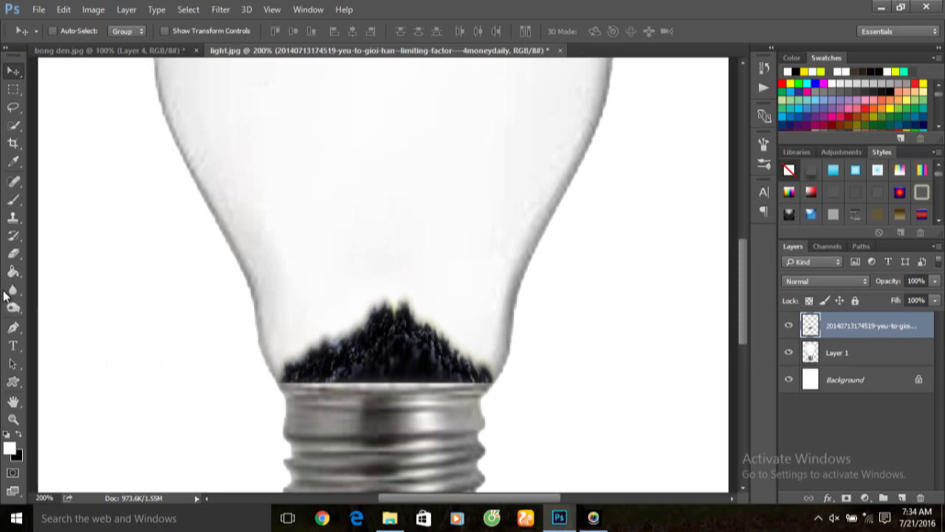
left_click(13, 291)
left_click(264, 32)
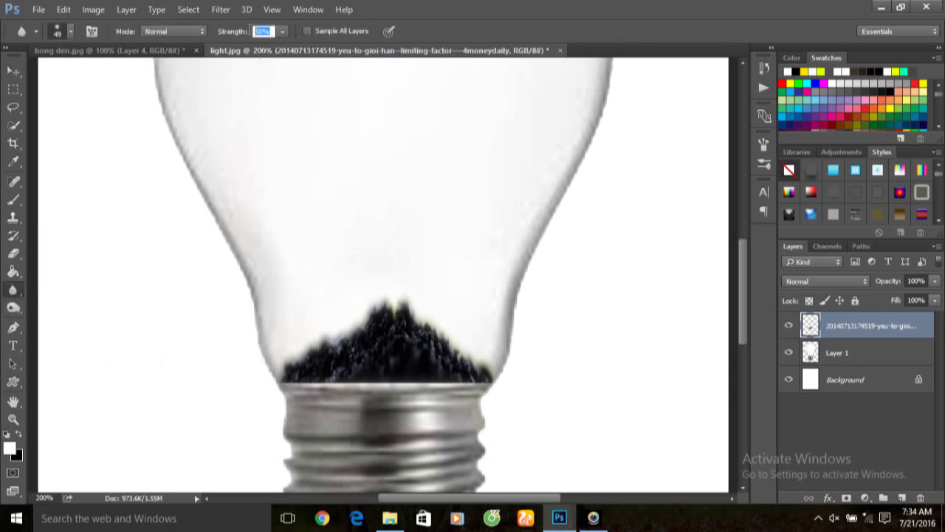
left_click(71, 32)
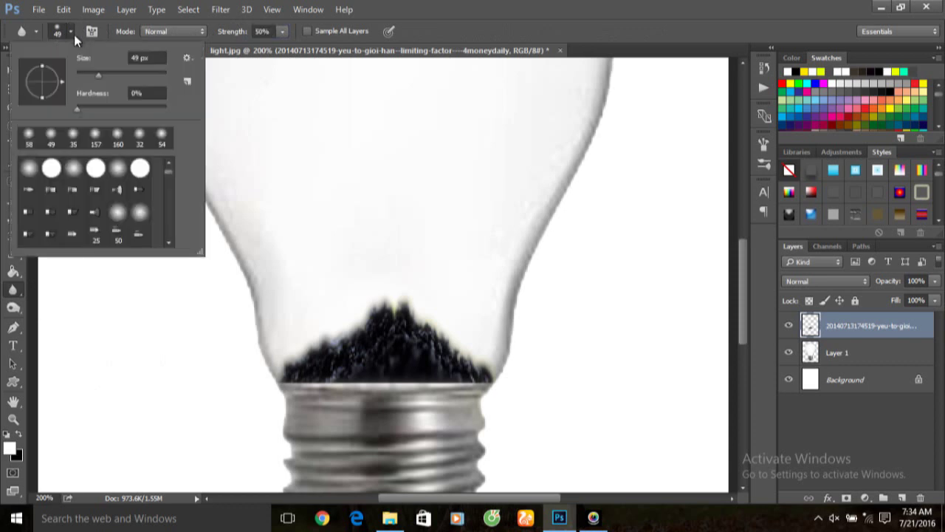
left_click(30, 168)
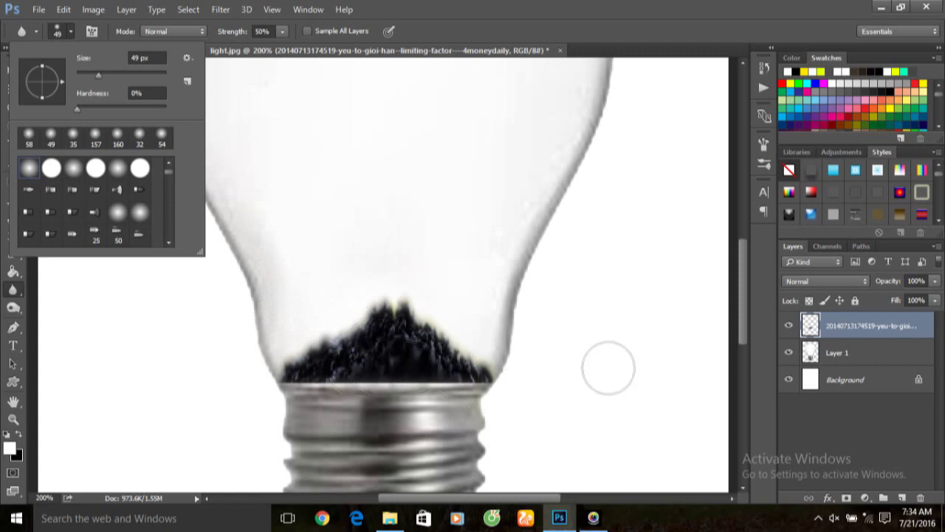
left_click(303, 389)
- Blur the soil edges and metal base on both the soil layer and Layer 1
mouse_move(350, 396)
left_mouse_down()
mouse_move(359, 386)
mouse_move(348, 389)
mouse_move(428, 397)
mouse_move(401, 390)
mouse_move(438, 401)
mouse_move(428, 411)
mouse_move(445, 399)
left_mouse_up()
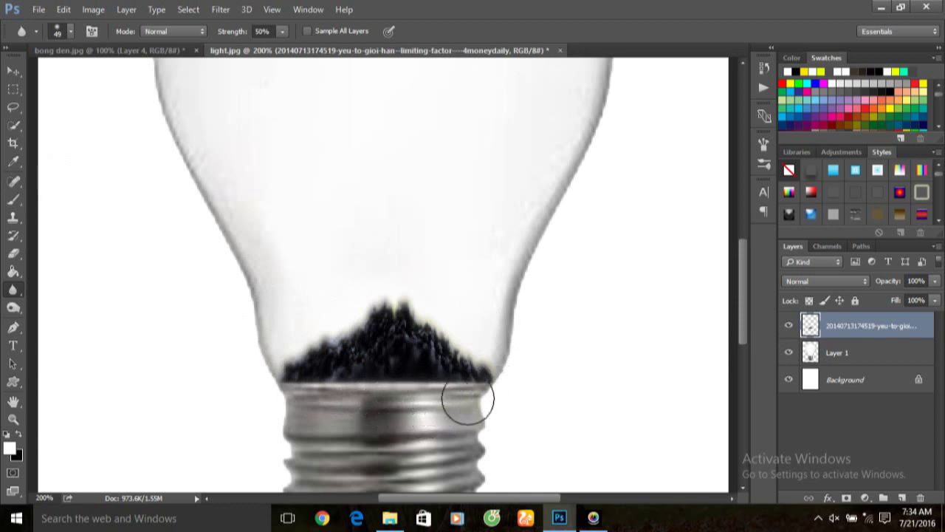
left_click(851, 359)
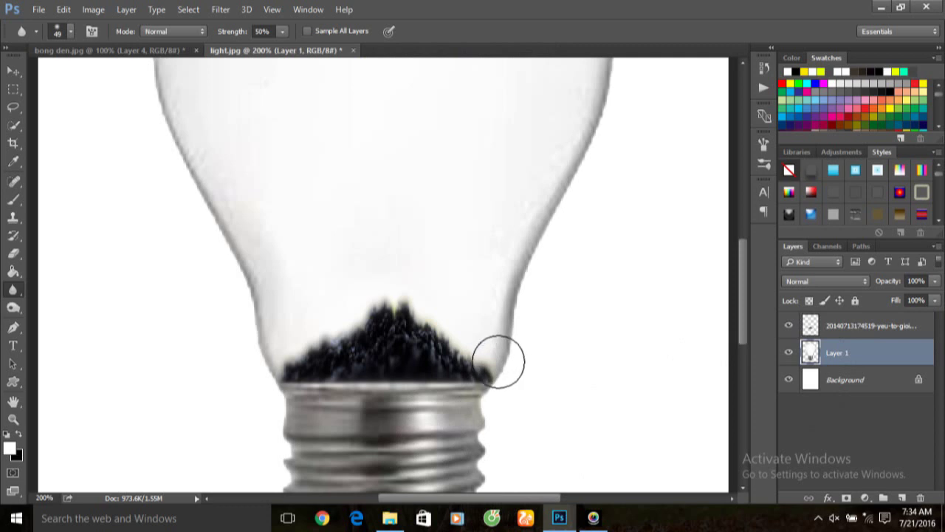
mouse_move(424, 379)
left_mouse_down()
mouse_move(433, 362)
mouse_move(337, 348)
mouse_move(289, 358)
mouse_move(421, 310)
mouse_move(316, 363)
left_mouse_up()
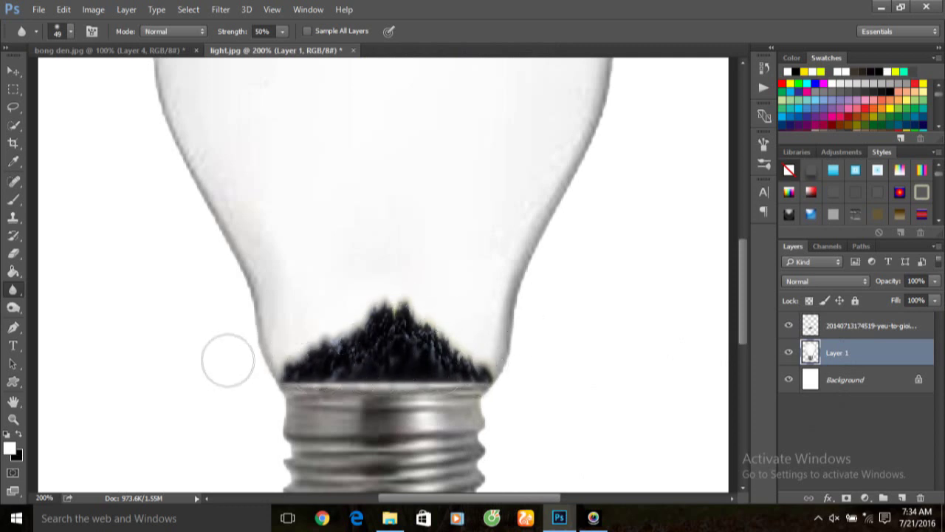
left_click(855, 331)
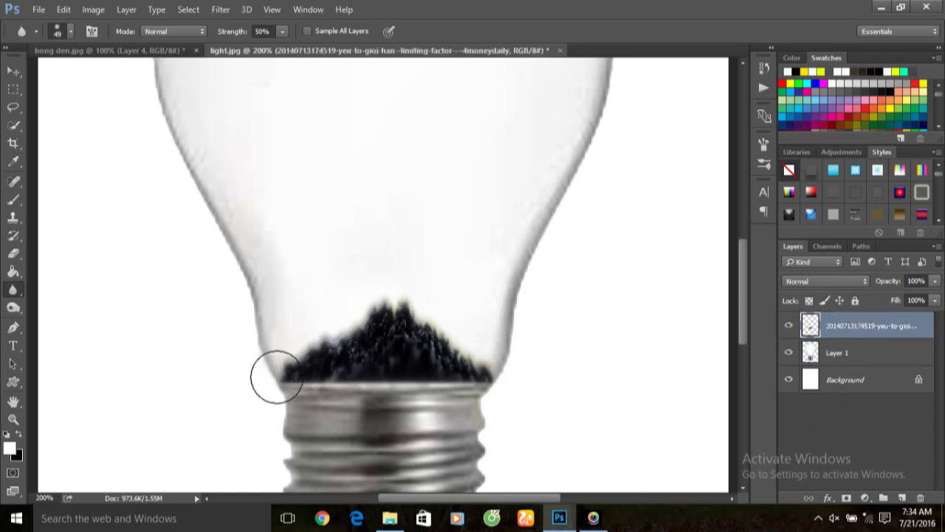
mouse_move(278, 367)
left_mouse_down()
mouse_move(269, 384)
mouse_move(280, 401)
left_mouse_up()
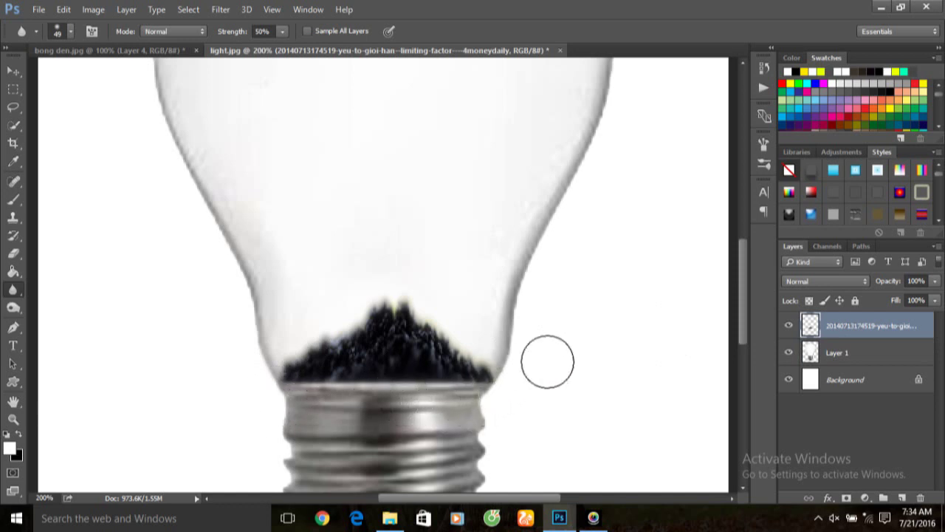
key("ctrl+minus")
key("ctrl+minus")
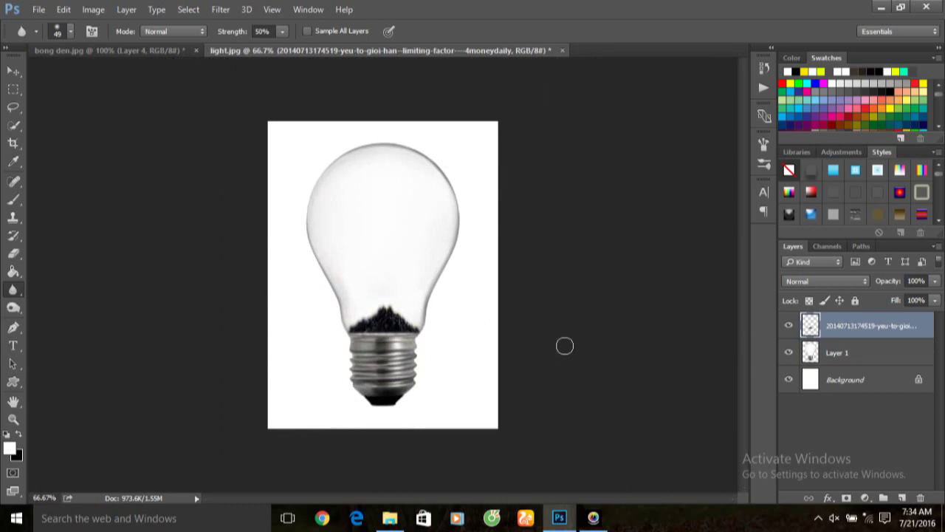
left_click(855, 358)
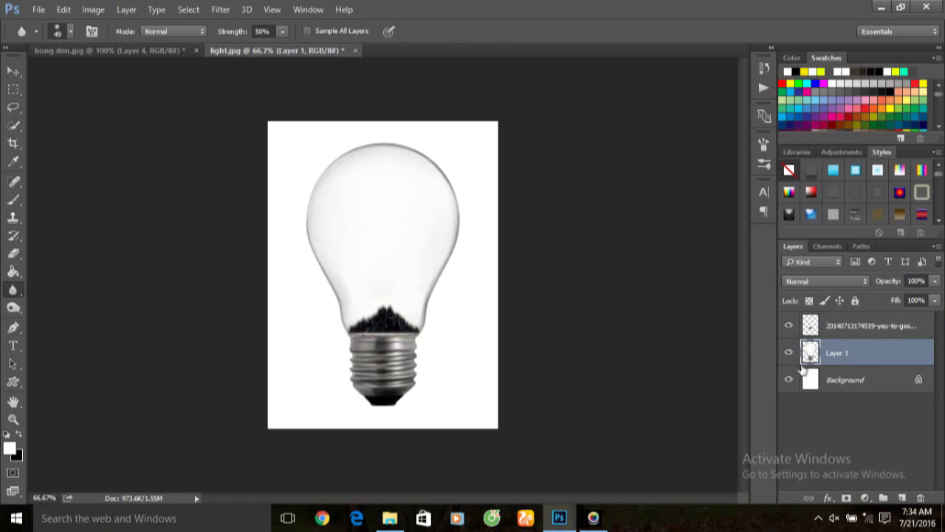
- Place the green sprout image as a linked layer above Layer 1
left_click(49, 11)
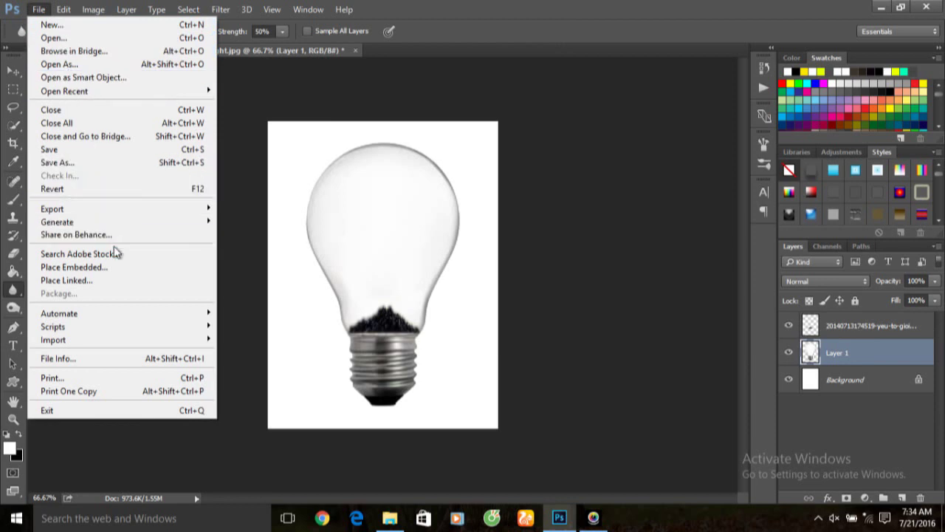
left_click(95, 283)
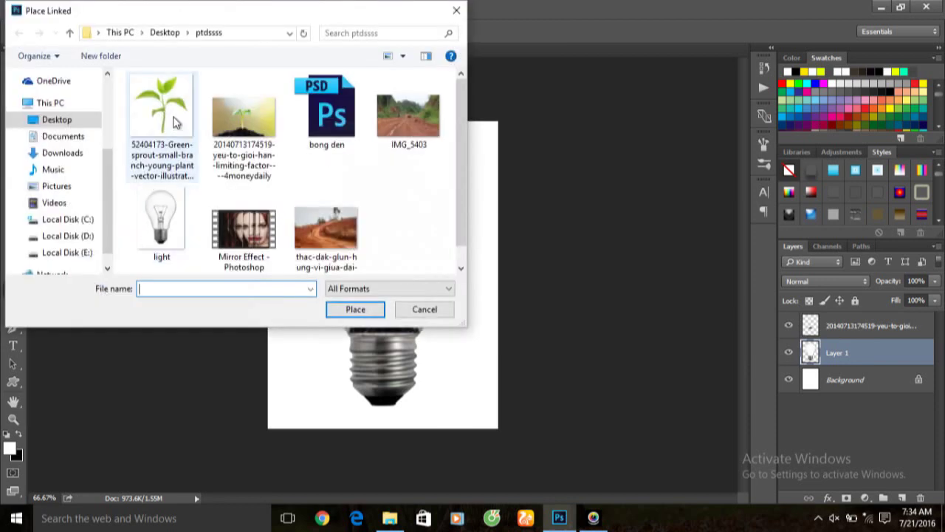
left_click(175, 122)
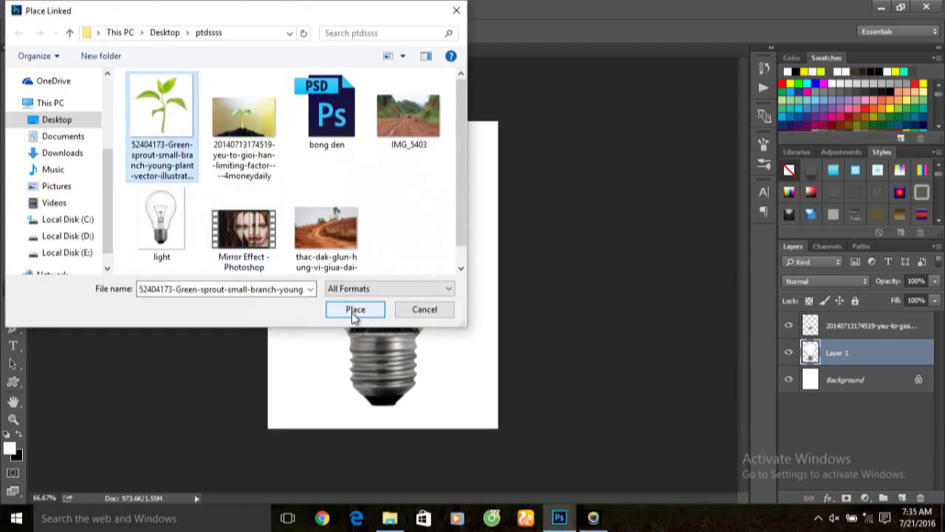
left_click(353, 309)
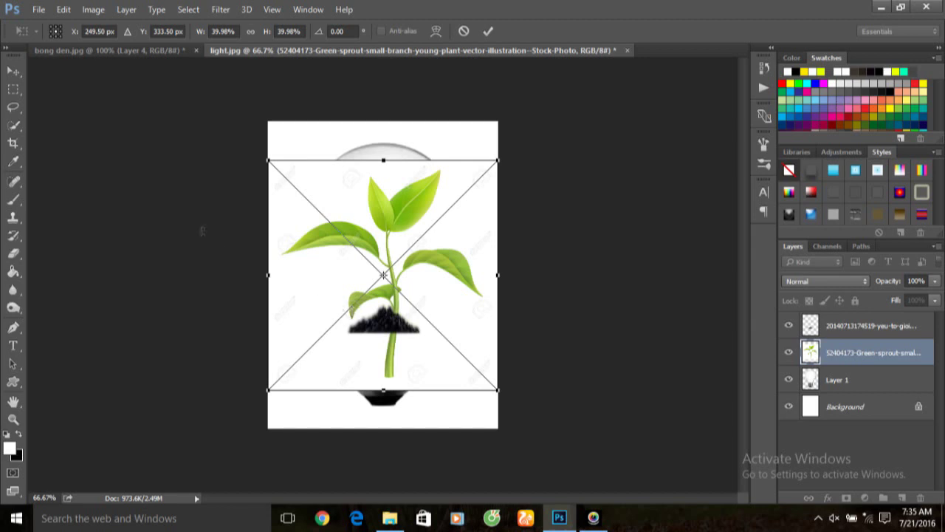
left_click(19, 76)
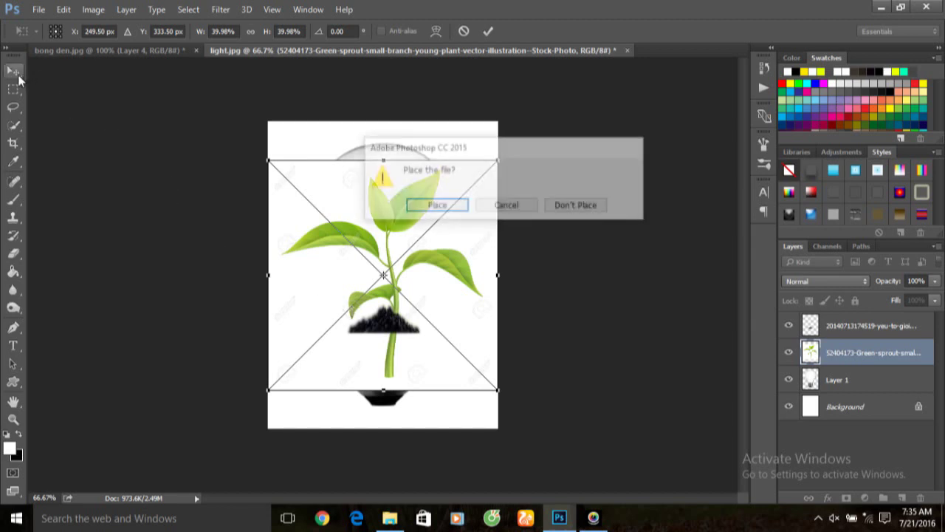
left_click(423, 210)
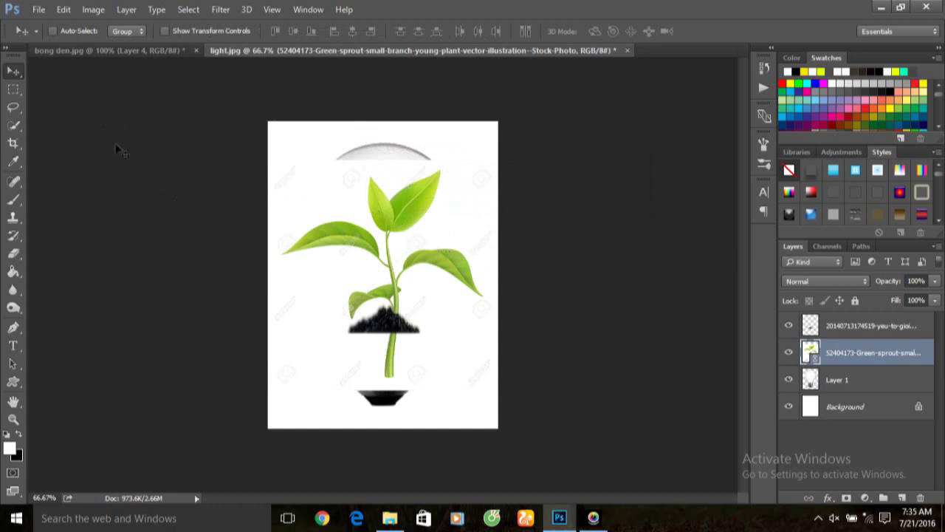
- Select the white area around the sprout with the Magic Wand
left_click(6, 133)
right_click(9, 131)
left_click(63, 139)
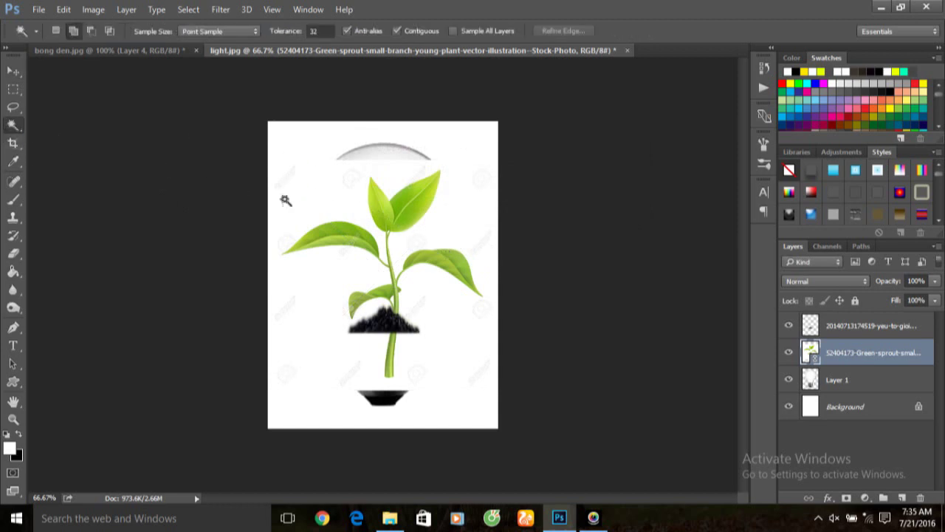
left_click(314, 205)
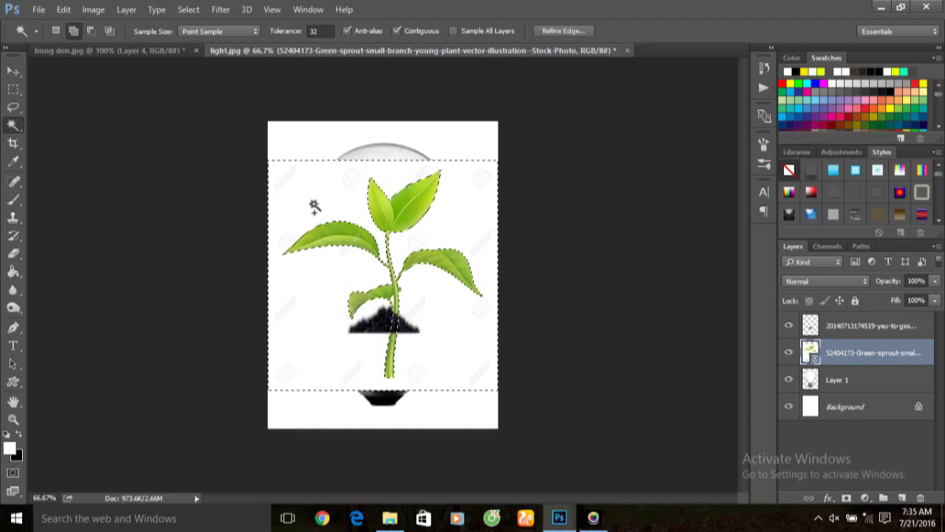
- Rasterize the sprout layer, delete its white background, and deselect
right_click(840, 354)
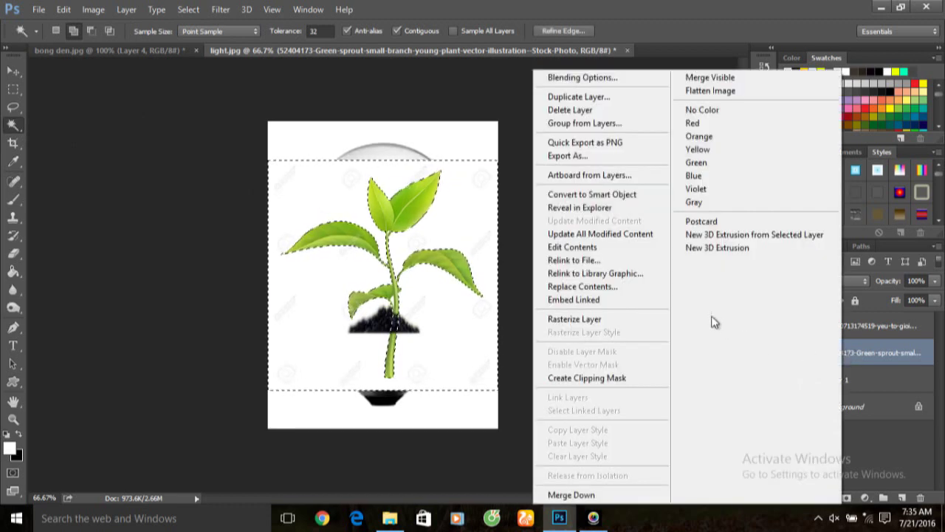
left_click(626, 323)
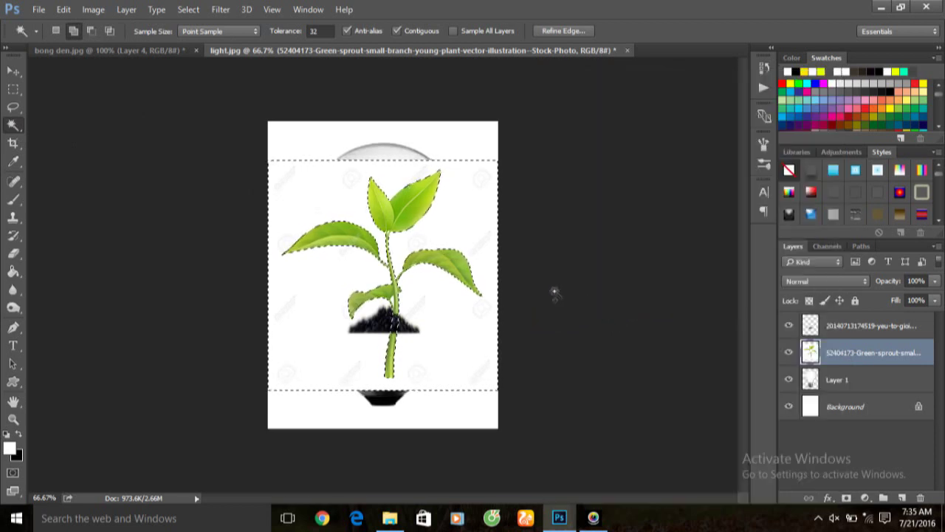
key("Delete")
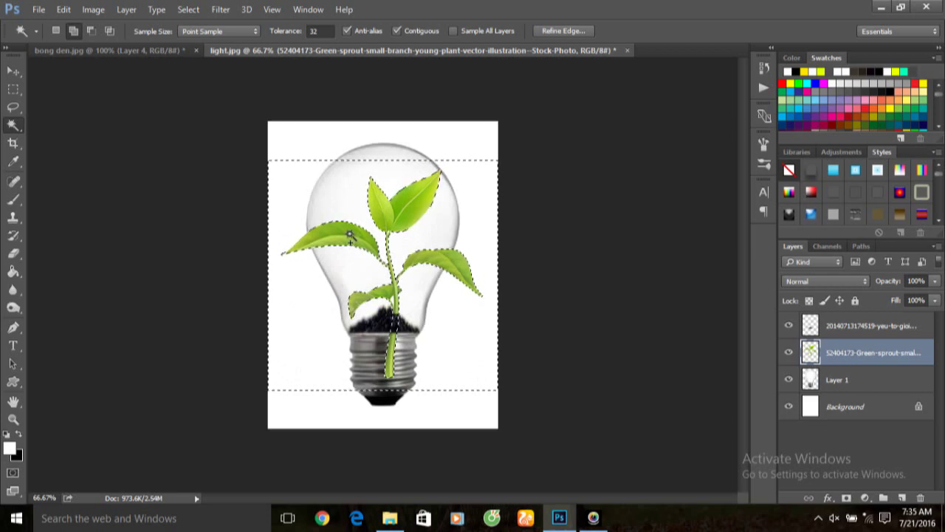
left_click(186, 10)
left_click(207, 38)
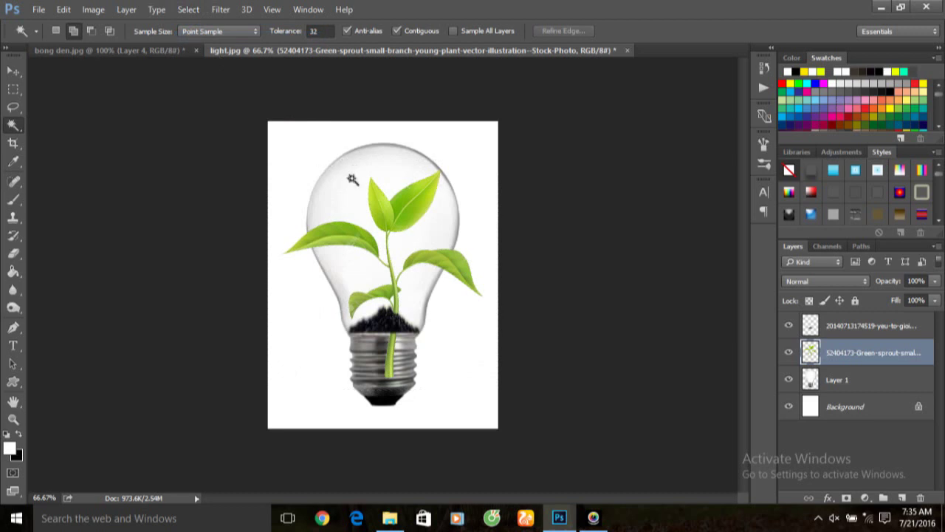
- Scale the sprout to about 70% and move it into the bulb above the soil
key("ctrl+t")
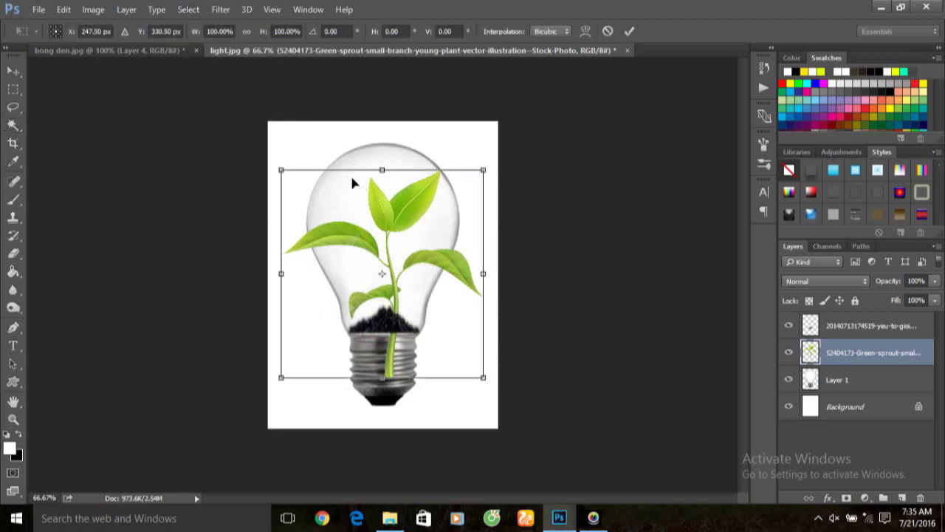
left_click_drag(483, 170, 425, 236)
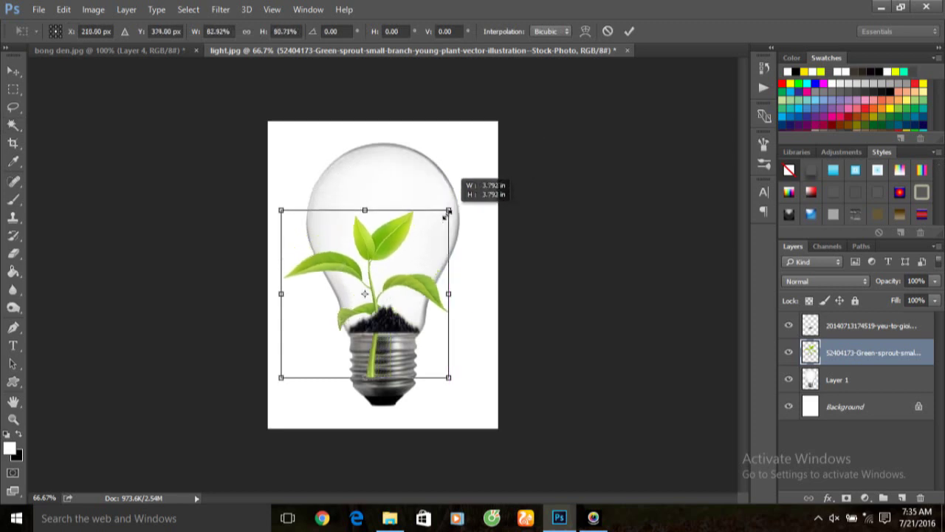
left_click_drag(372, 266, 410, 206)
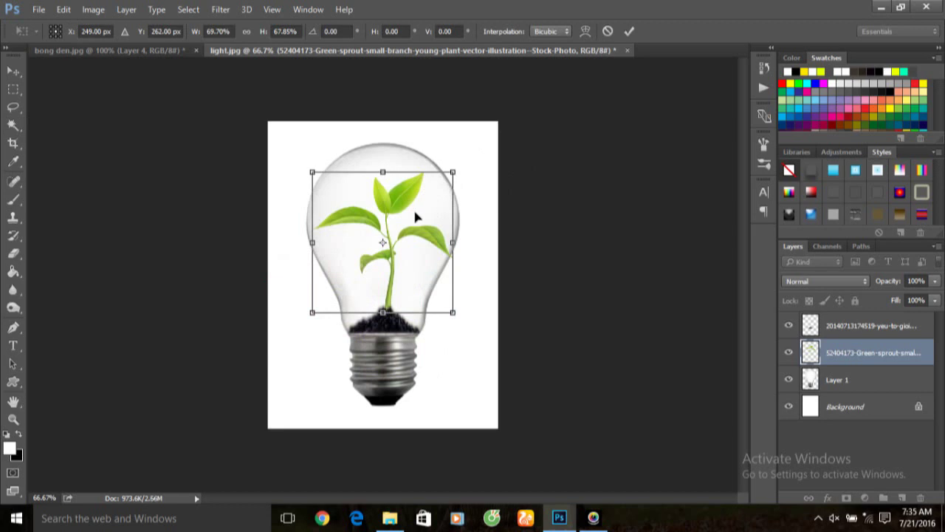
key("Return")
key("w")
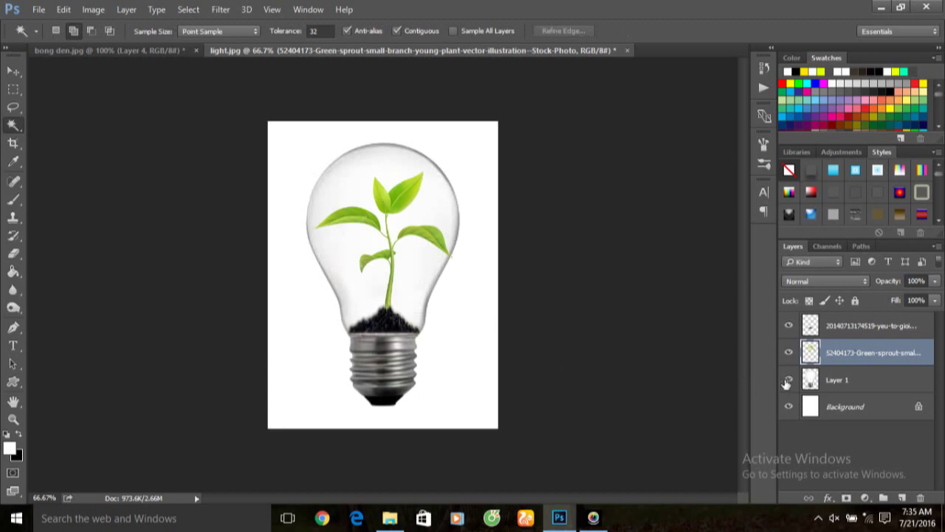
- Add a Hue/Saturation adjustment raising the Greens saturation to +73
left_click(866, 499)
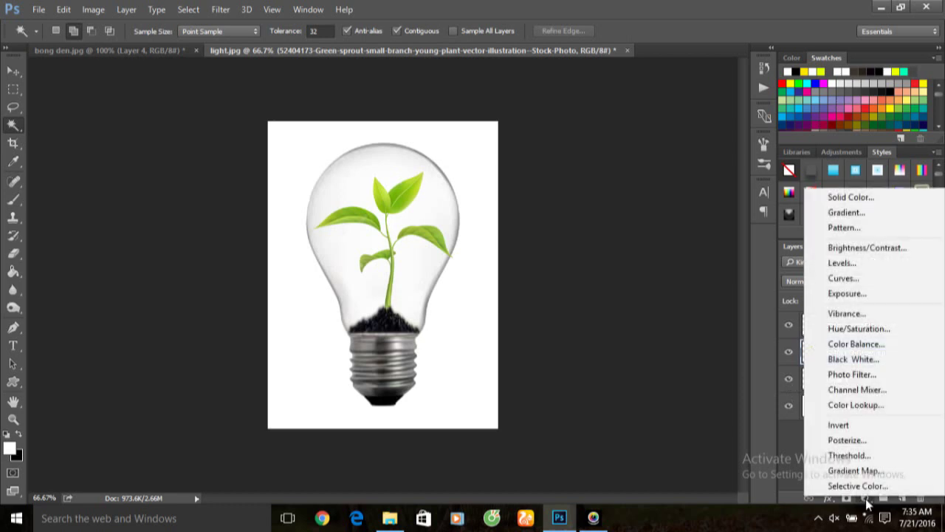
left_click(867, 331)
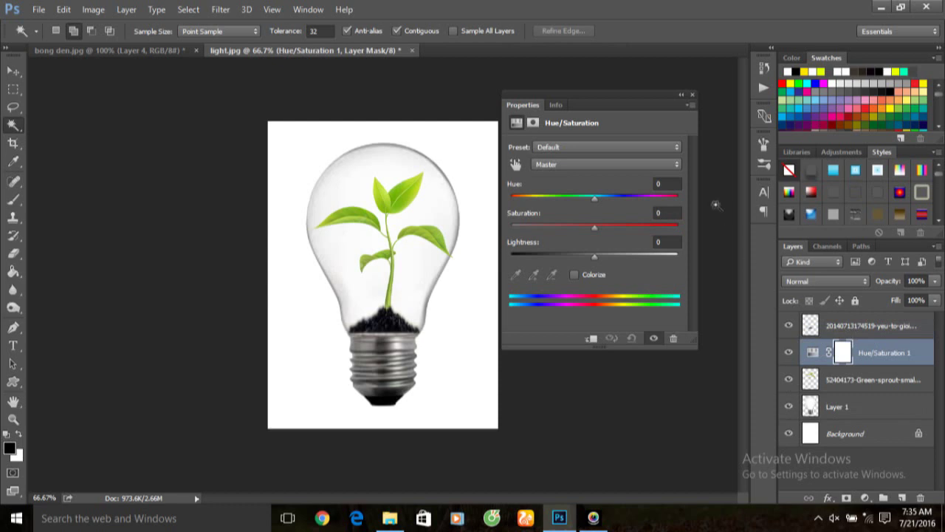
left_click(618, 166)
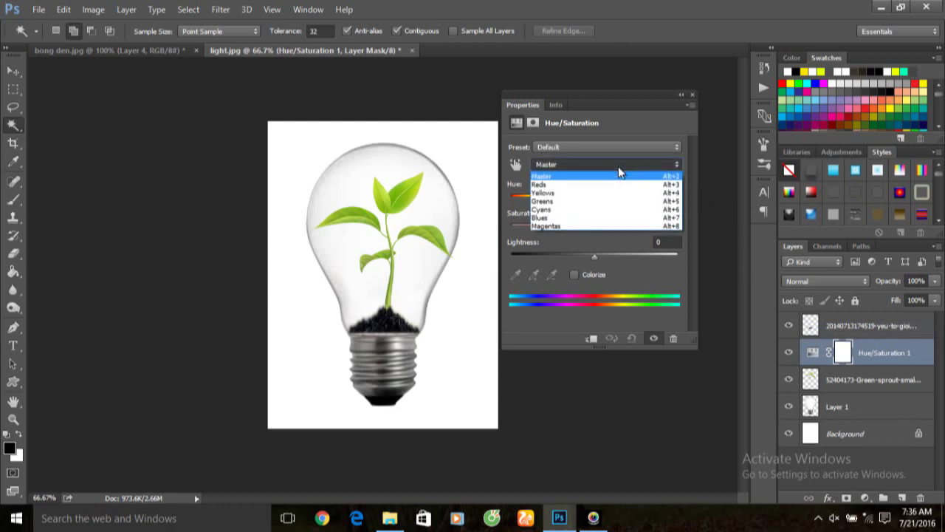
left_click(578, 203)
left_click_drag(597, 232, 633, 232)
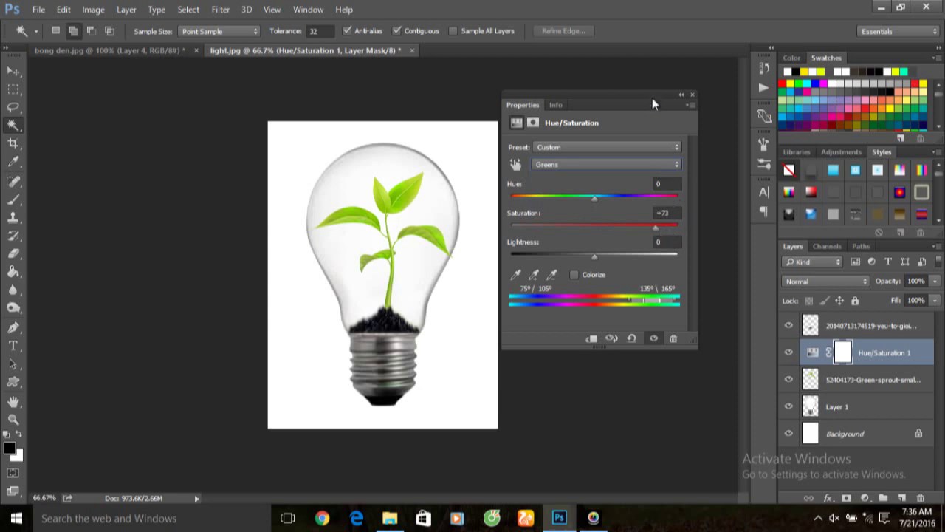
left_click(693, 94)
- Lower the sprout layer's opacity to 85%
left_click(873, 382)
left_click(935, 281)
left_click_drag(936, 299, 927, 305)
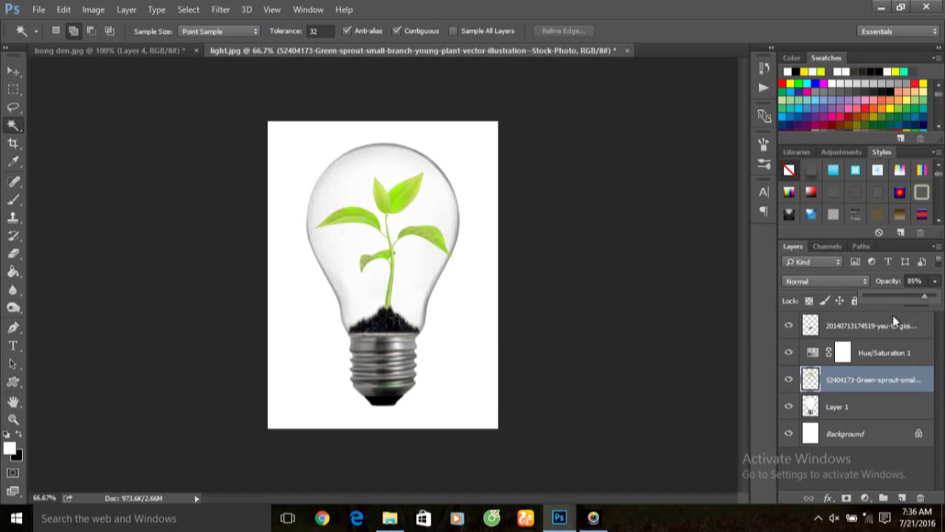
left_click(852, 414)
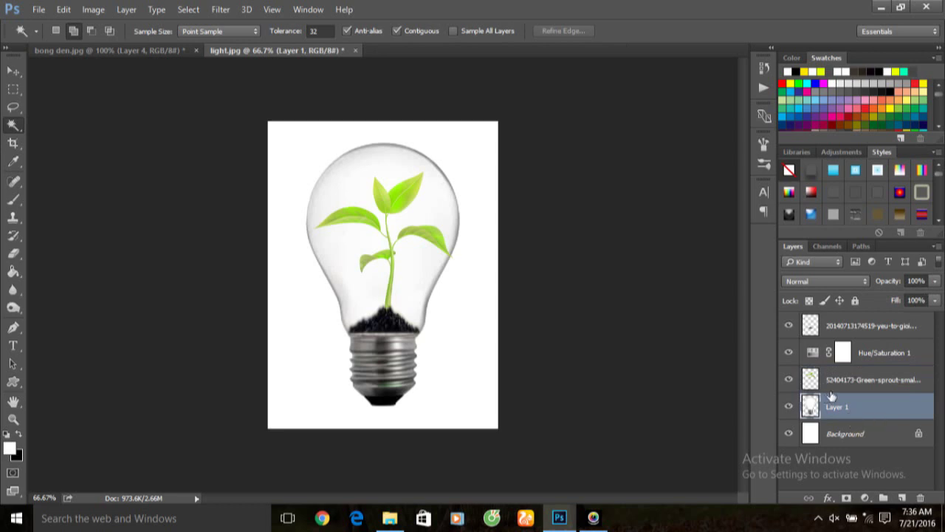
- Add a yellow Outer Glow to Layer 1 in Multiply mode at 63% opacity
left_click(827, 498)
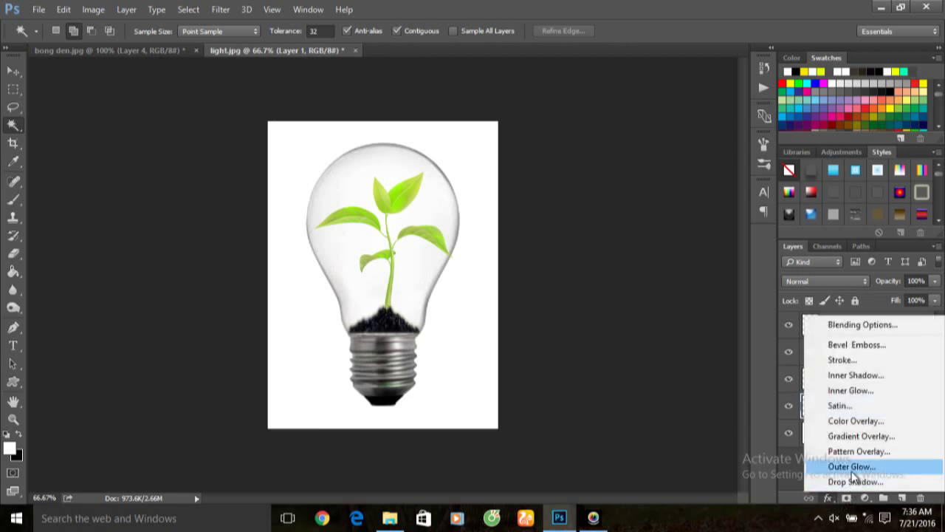
left_click(852, 470)
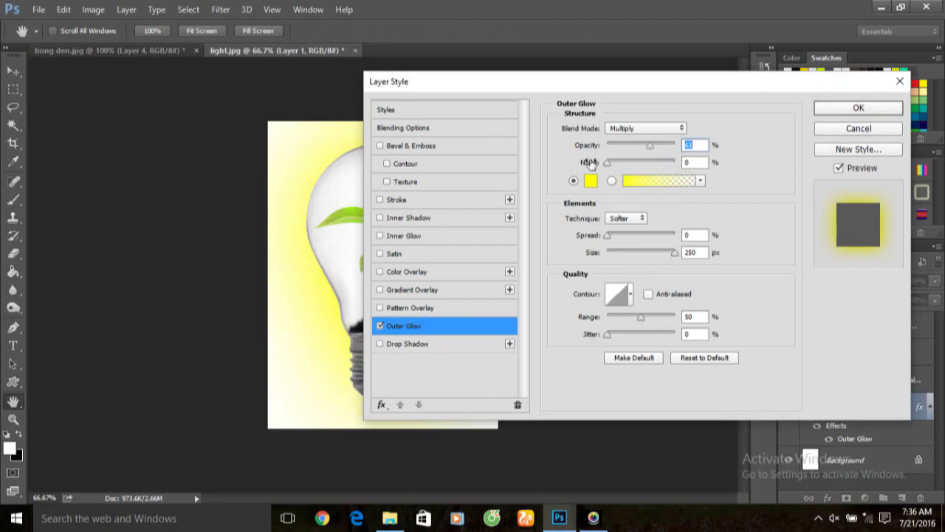
left_click(646, 129)
left_click(640, 174)
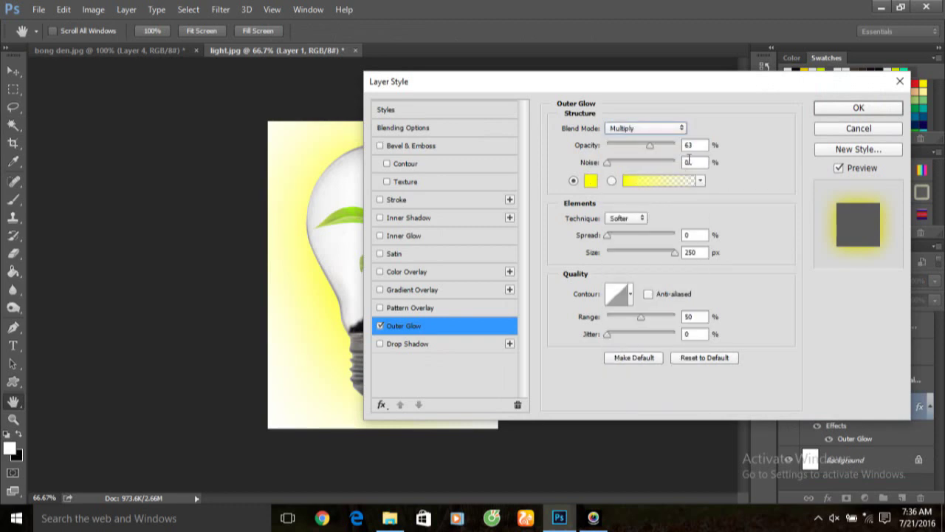
double_click(694, 161)
double_click(692, 252)
- Finish the glow with Softer technique, 250 px size and 50% range, and apply it
left_click(639, 220)
left_click(633, 235)
left_click(632, 294)
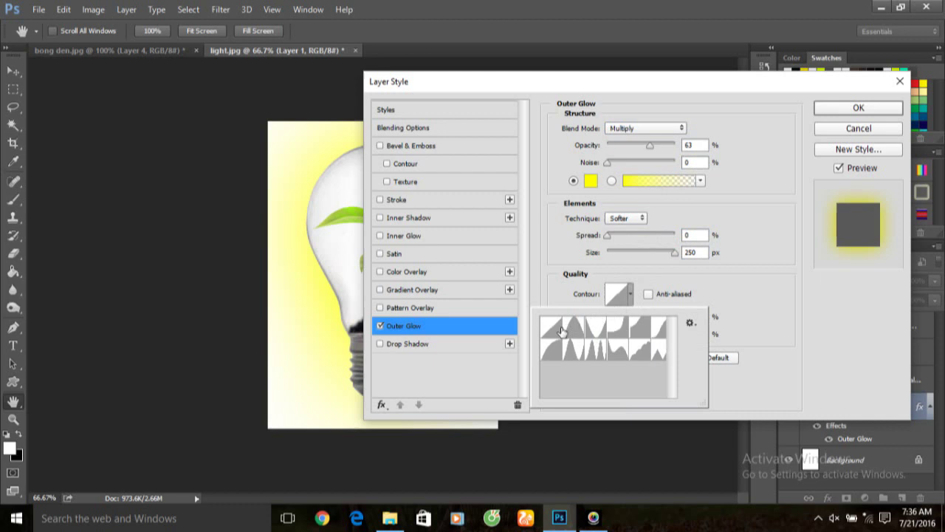
left_click(746, 288)
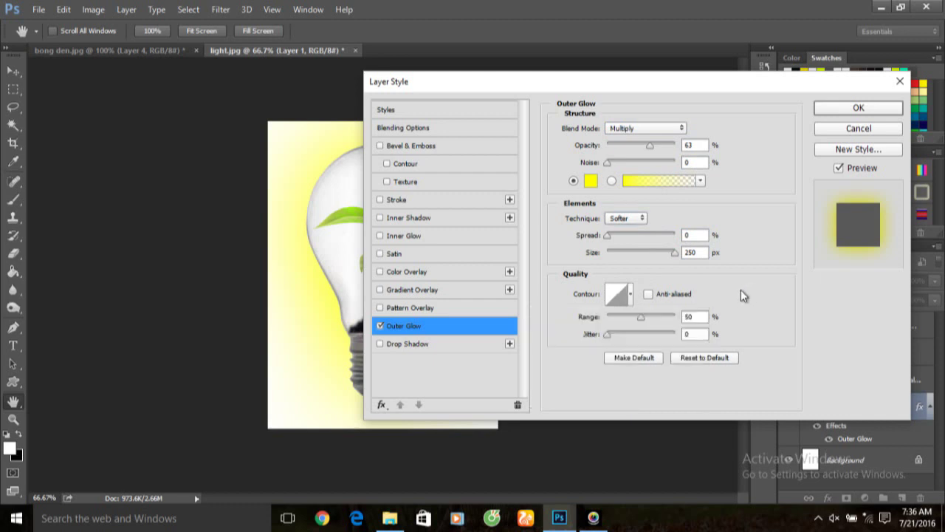
left_click(703, 317)
left_click(697, 333)
left_click(859, 108)
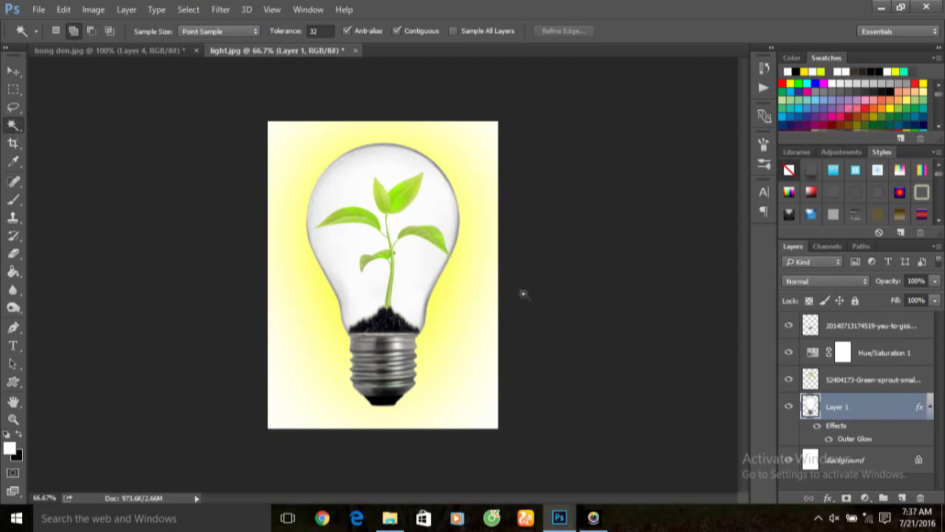
left_click(300, 178)
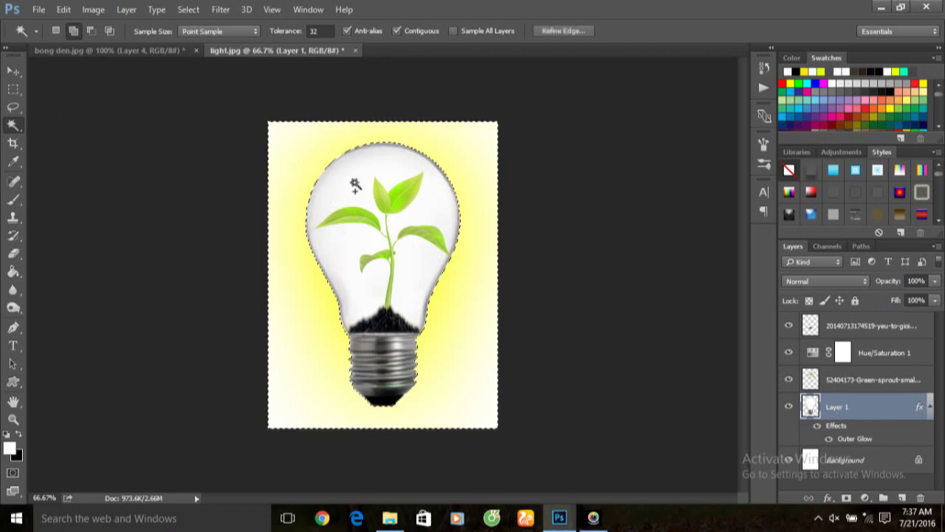
- Rasterize Layer 1's glow style and copy the selected glow area onto a new Layer 2
right_click(851, 408)
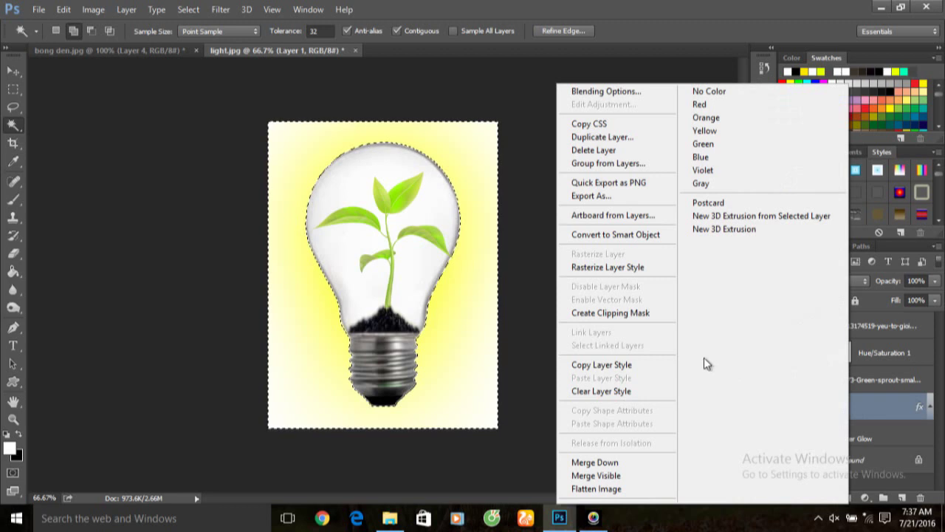
left_click(622, 267)
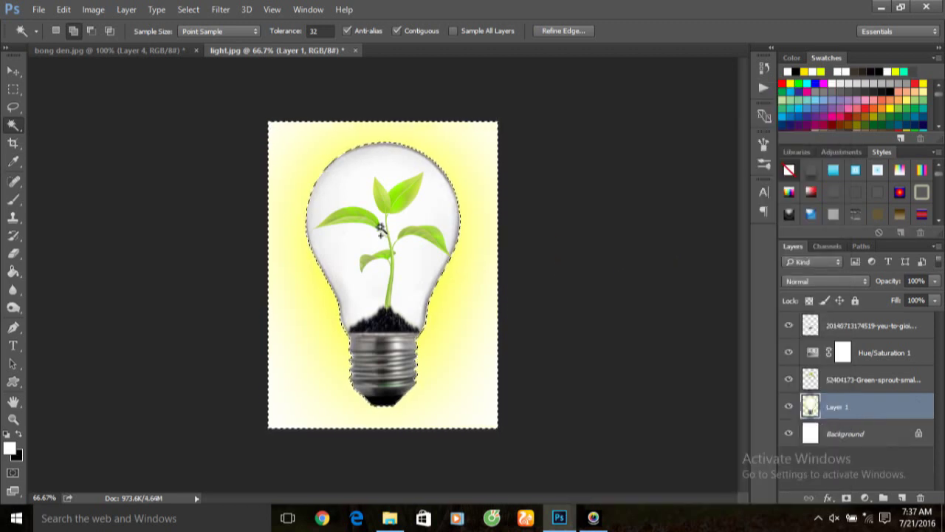
right_click(381, 229)
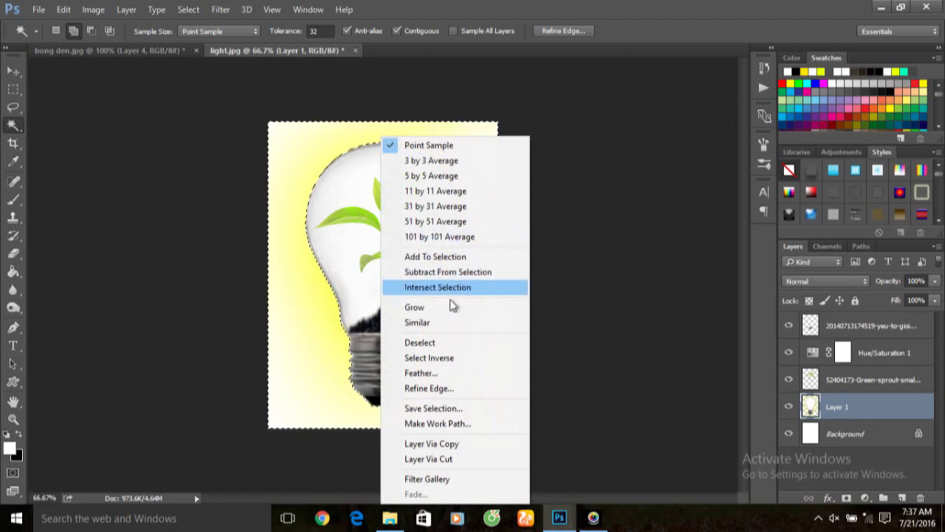
left_click(457, 456)
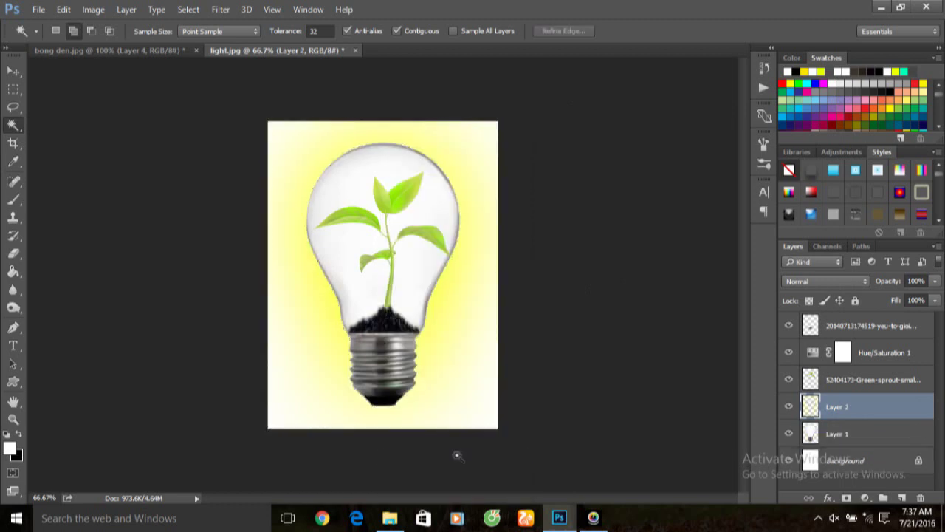
left_click(789, 408)
- Apply a Zoom Radial Blur to Layer 2
left_click(226, 11)
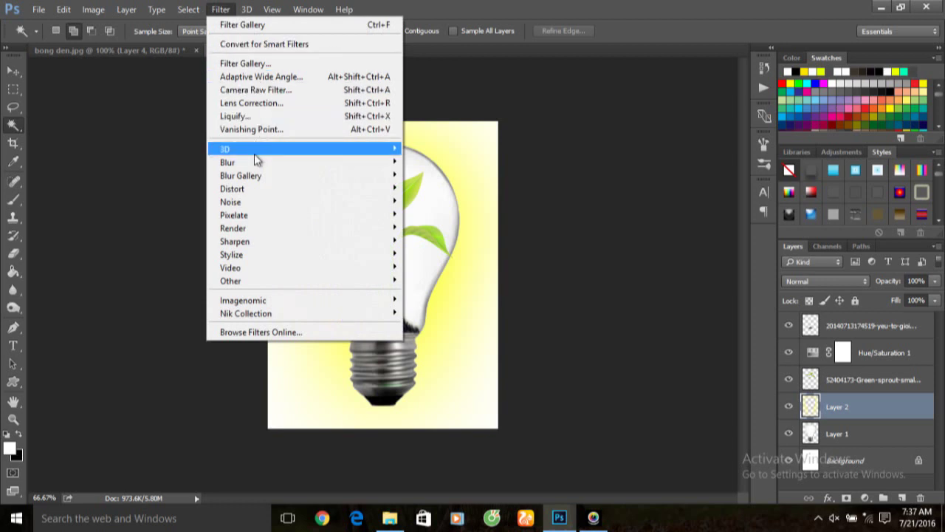
mouse_move(228, 162)
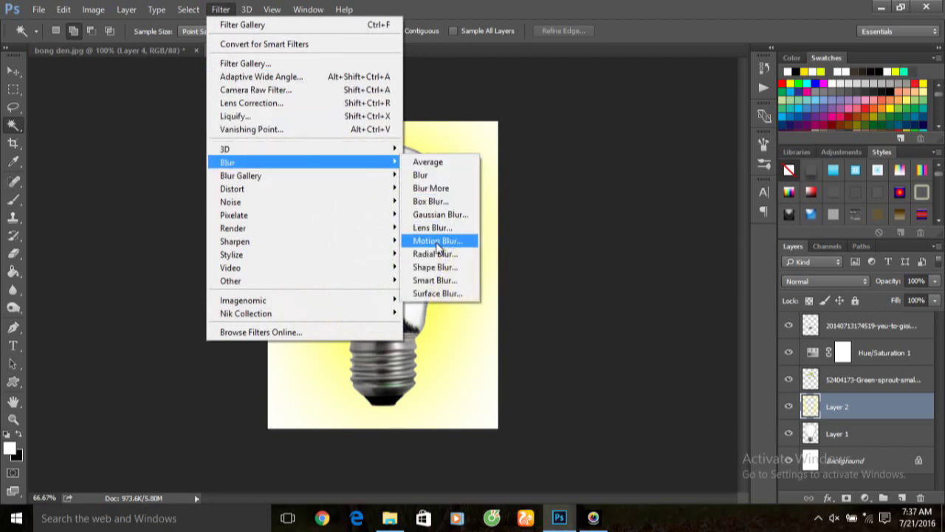
left_click(434, 255)
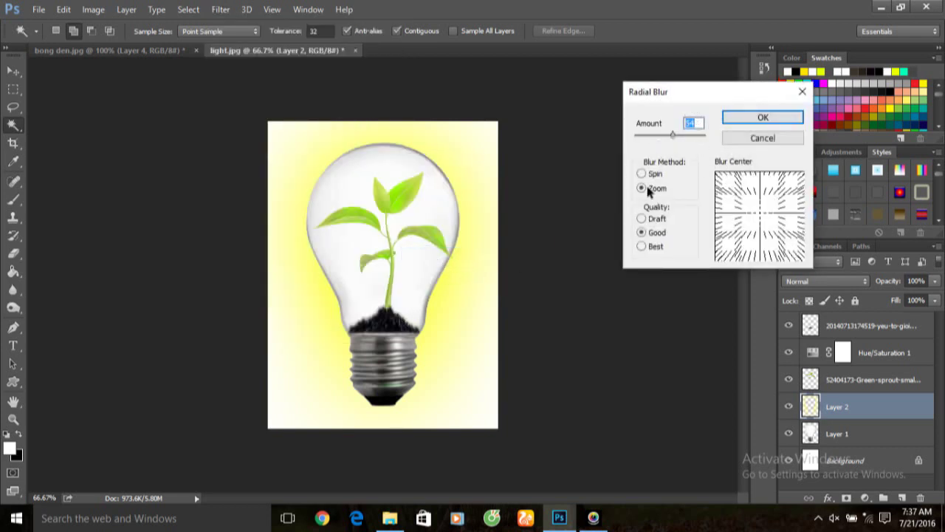
left_click(754, 119)
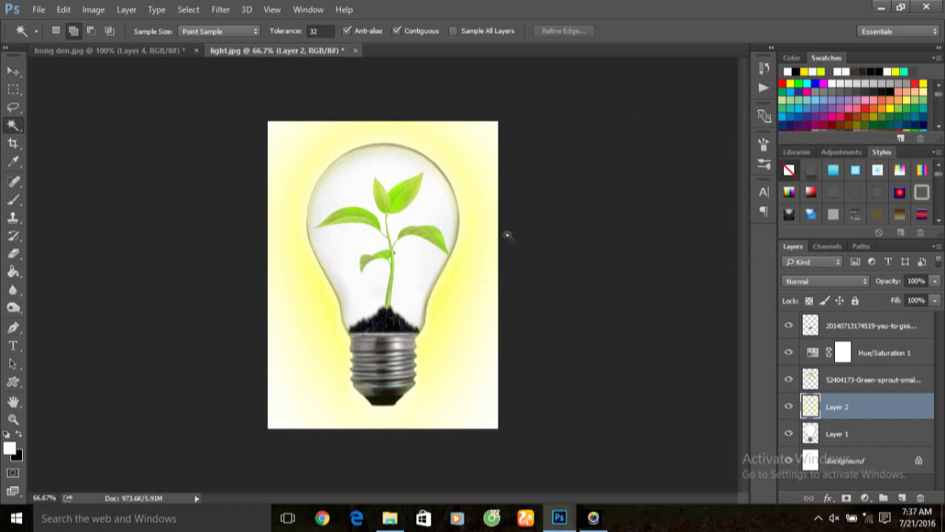
key("ctrl+t")
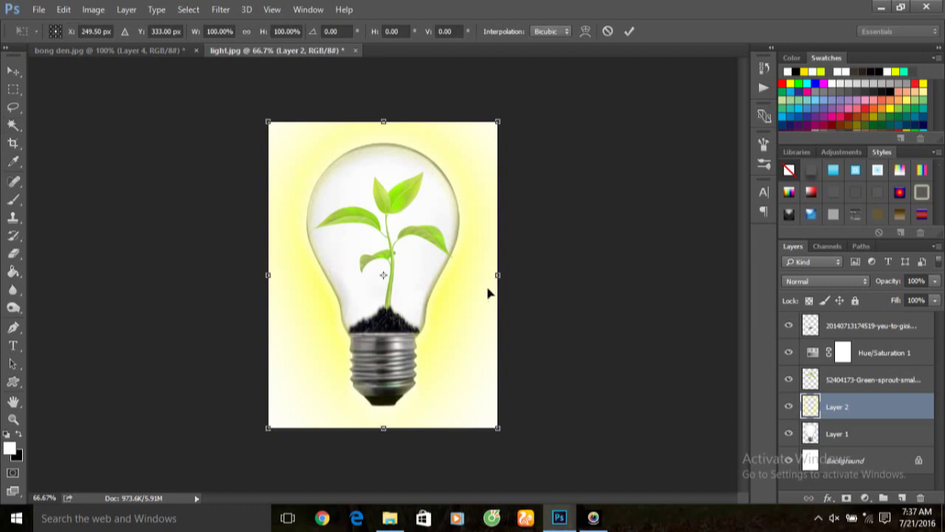
- Narrow Layer 2's blurred glow from both sides to about 94.39% width
left_click_drag(495, 276, 491, 275)
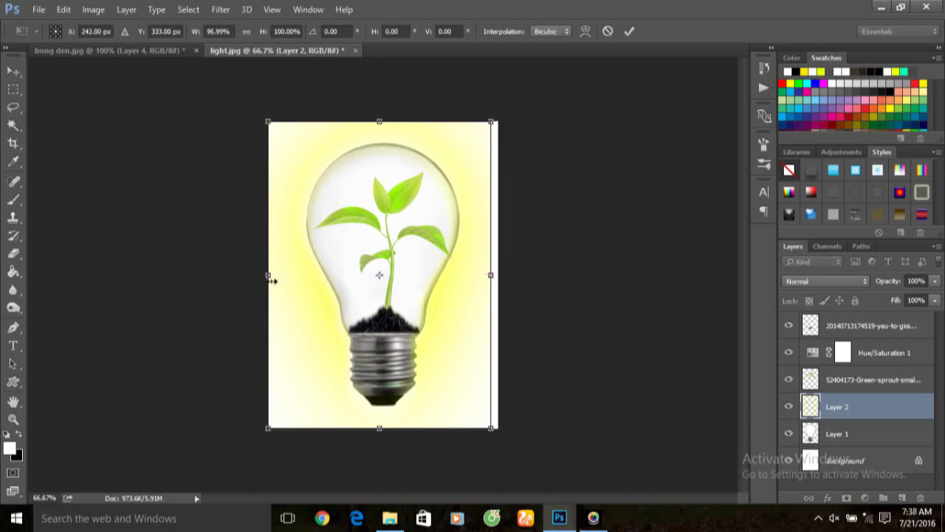
left_click_drag(271, 276, 275, 276)
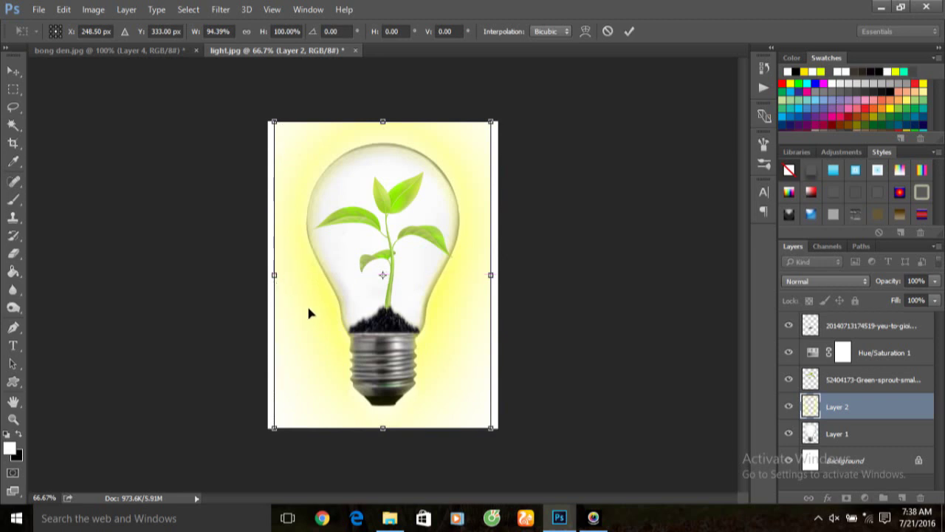
key("Return")
key("w")
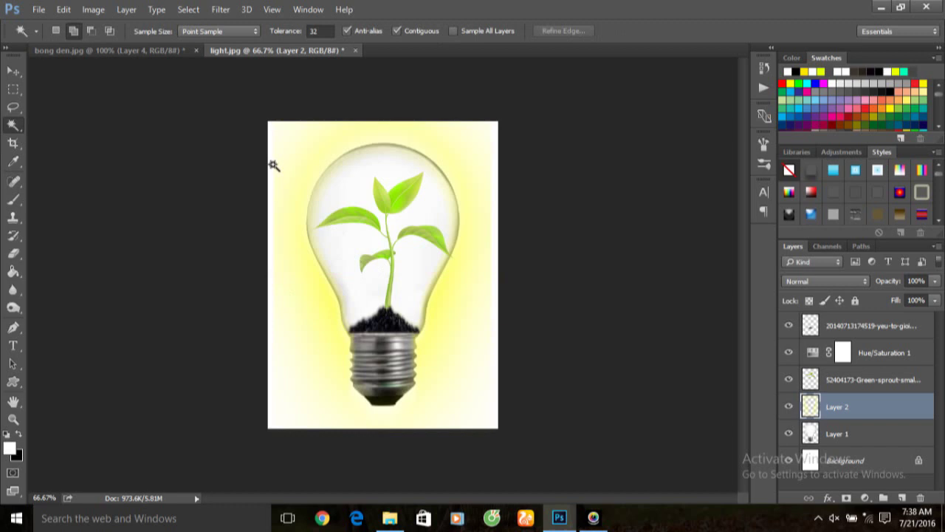
key("ctrl+plus")
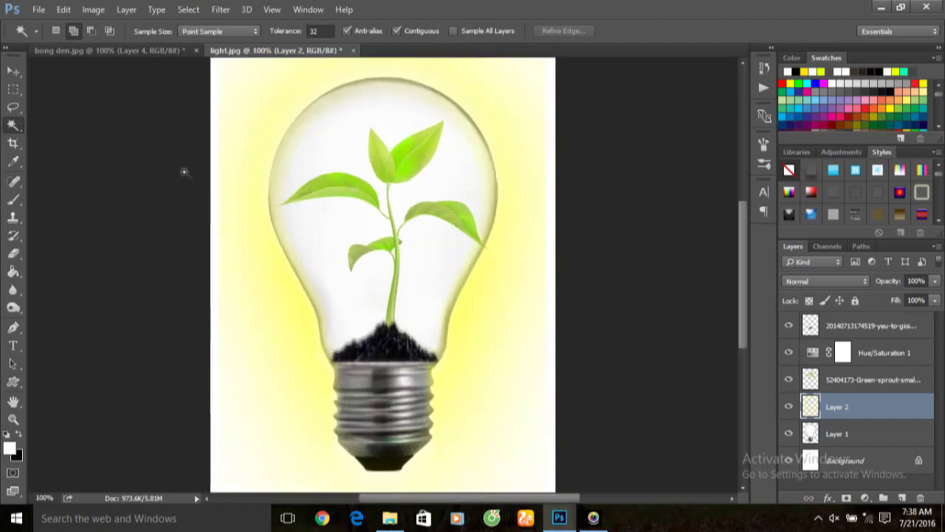
- Zoom in and sample clean background with the Clone Stamp tool
left_click(14, 217)
scroll(254, 187, "up", 1)
scroll(253, 187, "up", 3)
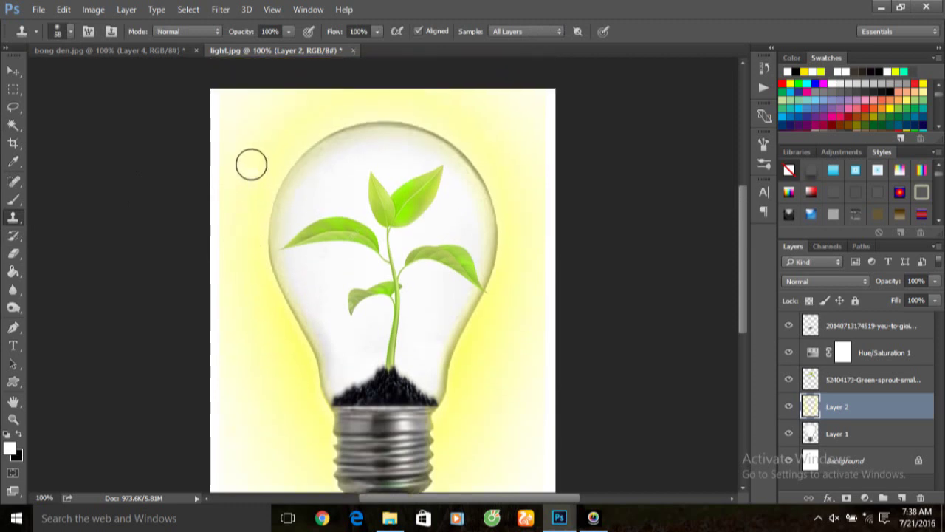
scroll(253, 151, "down", 1)
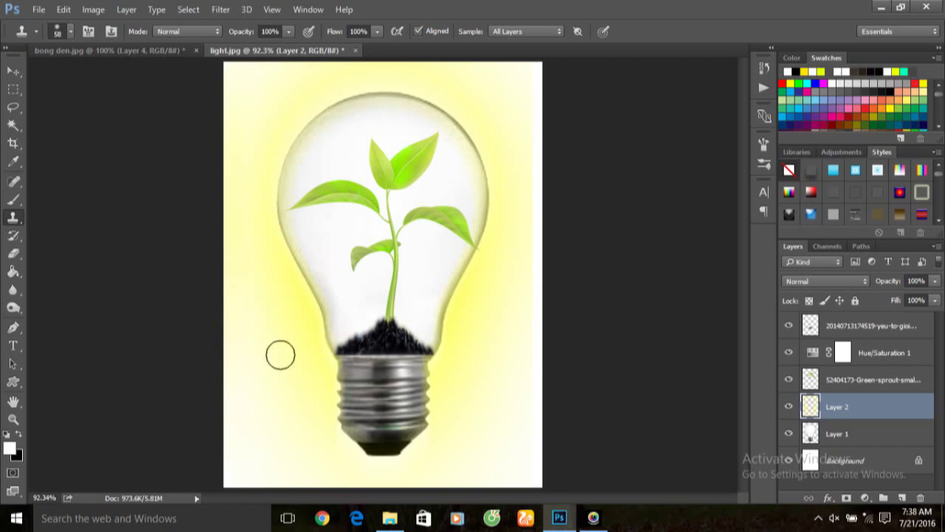
left_click(504, 77, "alt")
- Clone clean background over the grey tones along the right edge, then zoom out
left_click_drag(532, 82, 536, 270)
mouse_move(537, 175)
left_mouse_down()
mouse_move(519, 148)
mouse_move(520, 271)
mouse_move(523, 194)
left_mouse_up()
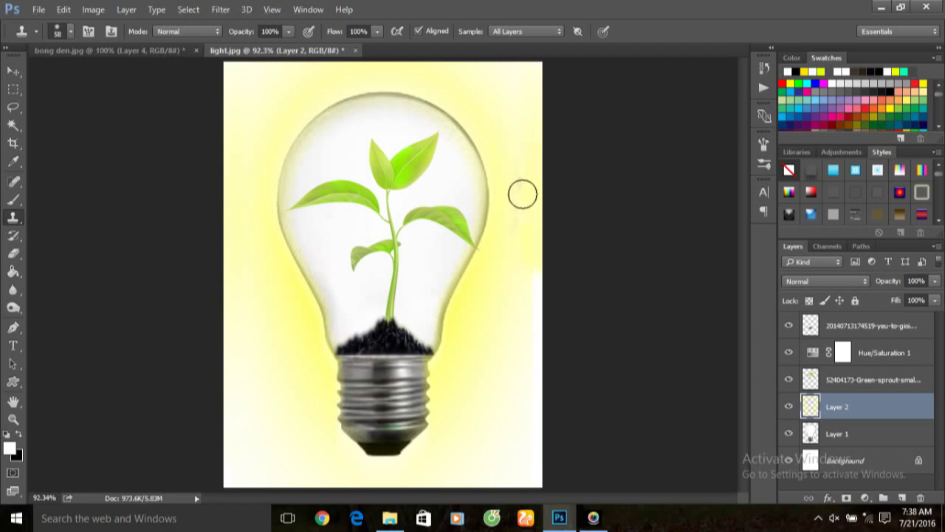
mouse_move(523, 194)
left_mouse_down()
mouse_move(520, 258)
mouse_move(550, 425)
left_mouse_up()
key("ctrl+minus")
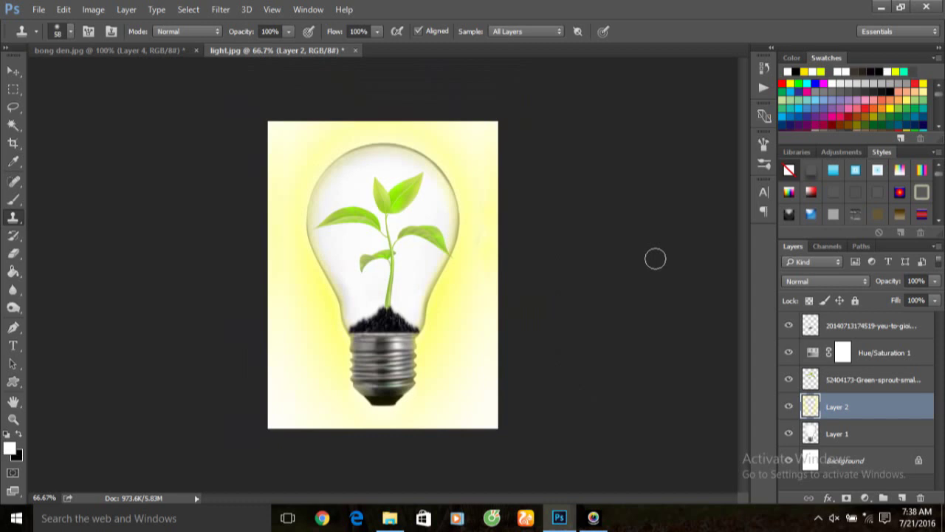
left_click(594, 518)
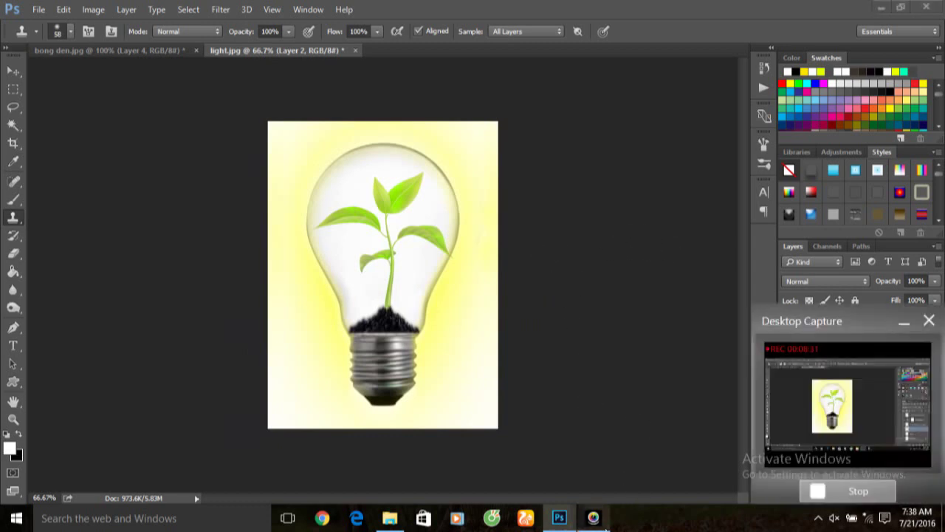